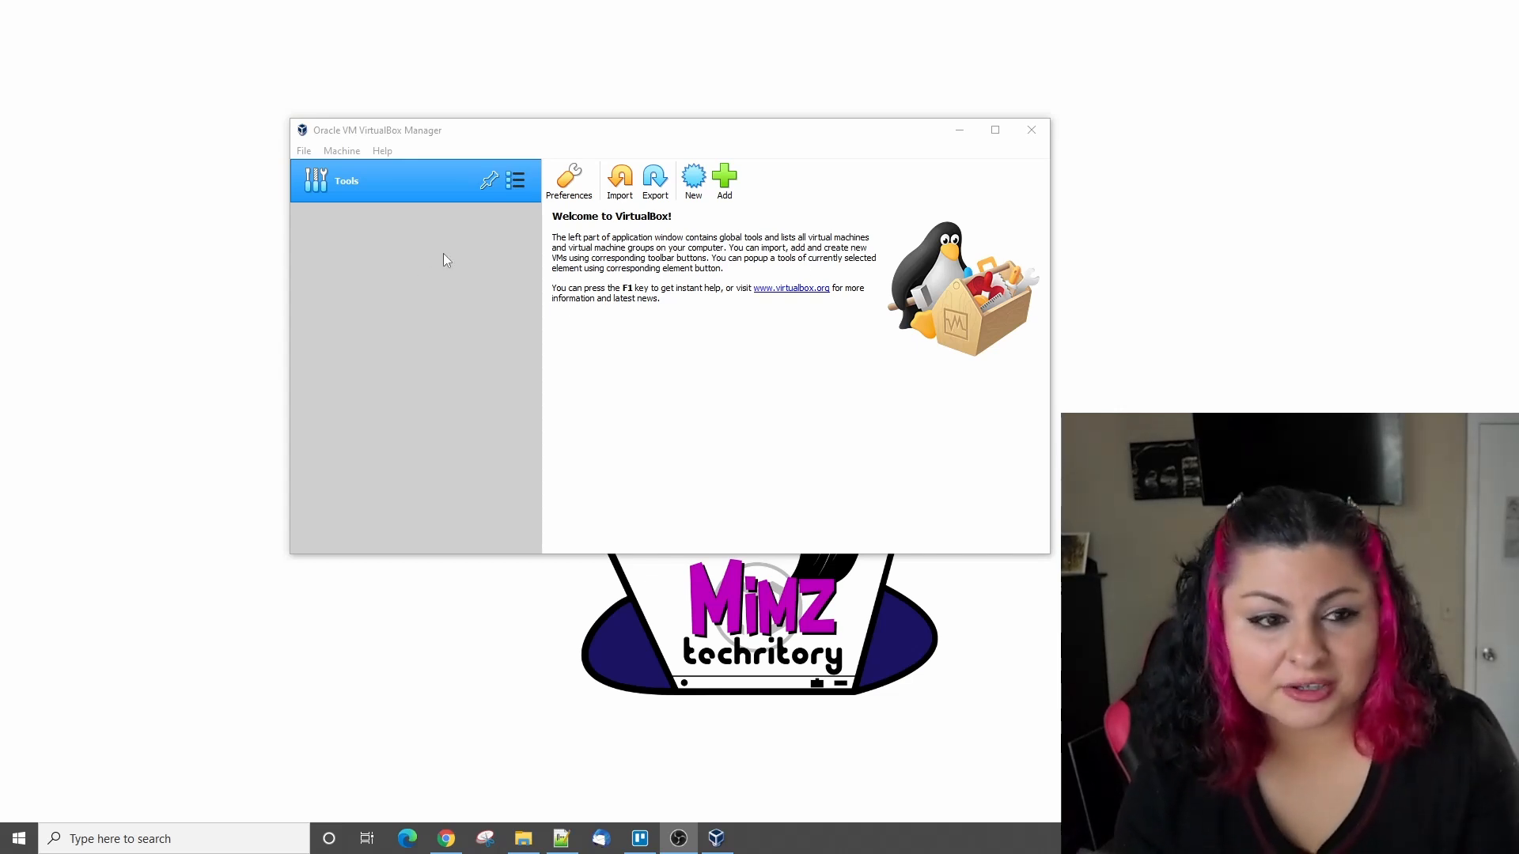
# - Set up a new virtual machine named "Mimz Ubuntu Study Lab" with type Linux, version Ubuntu (64-bit) and 1024 MB of memory
pyautogui.click(701, 191)
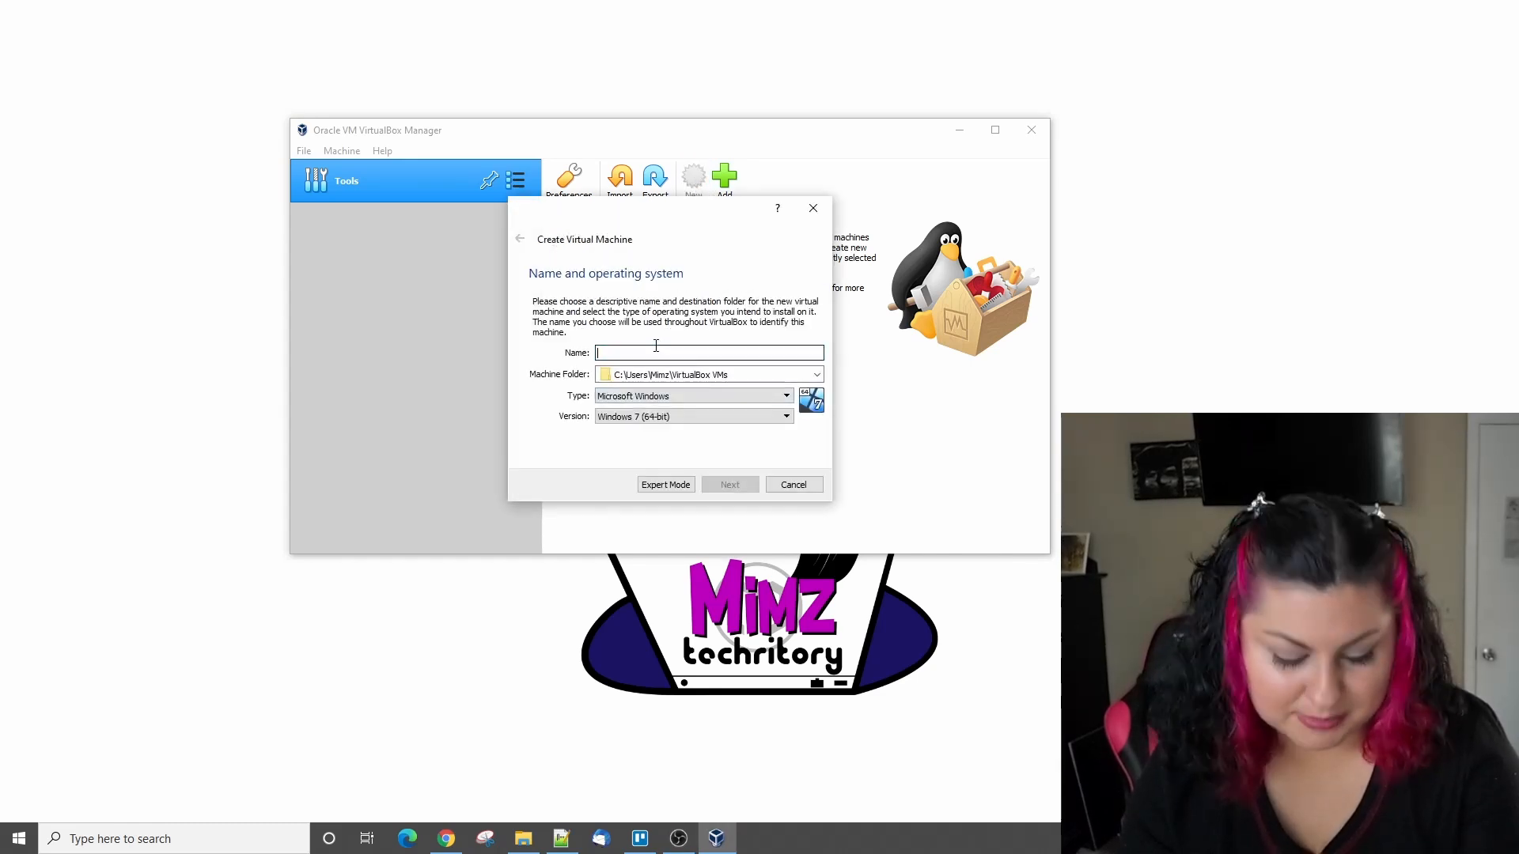
pyautogui.write('Mimz Ubuntu Study Lab')
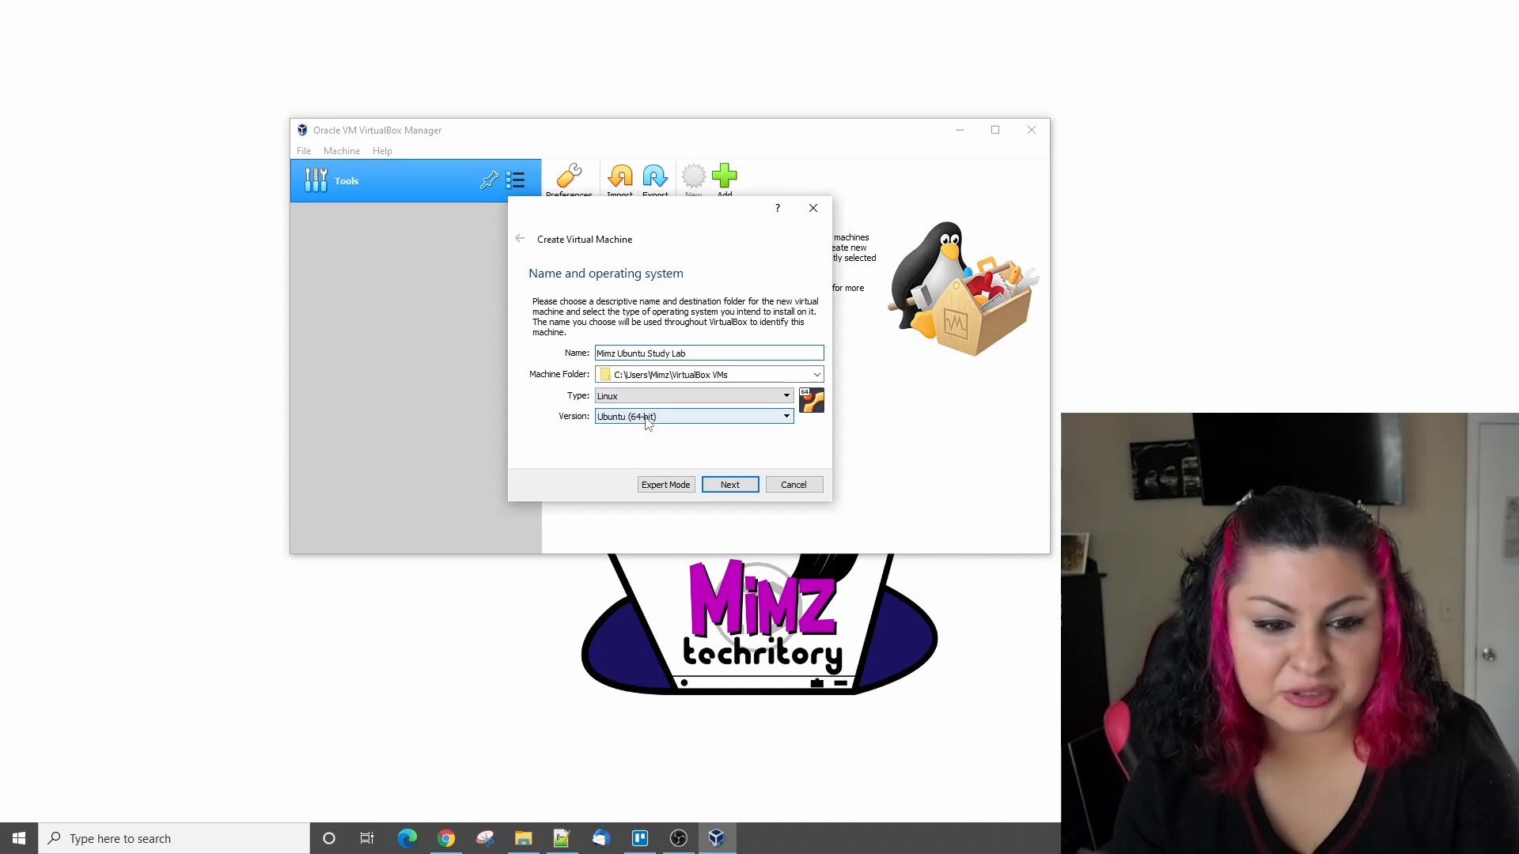
pyautogui.click(762, 400)
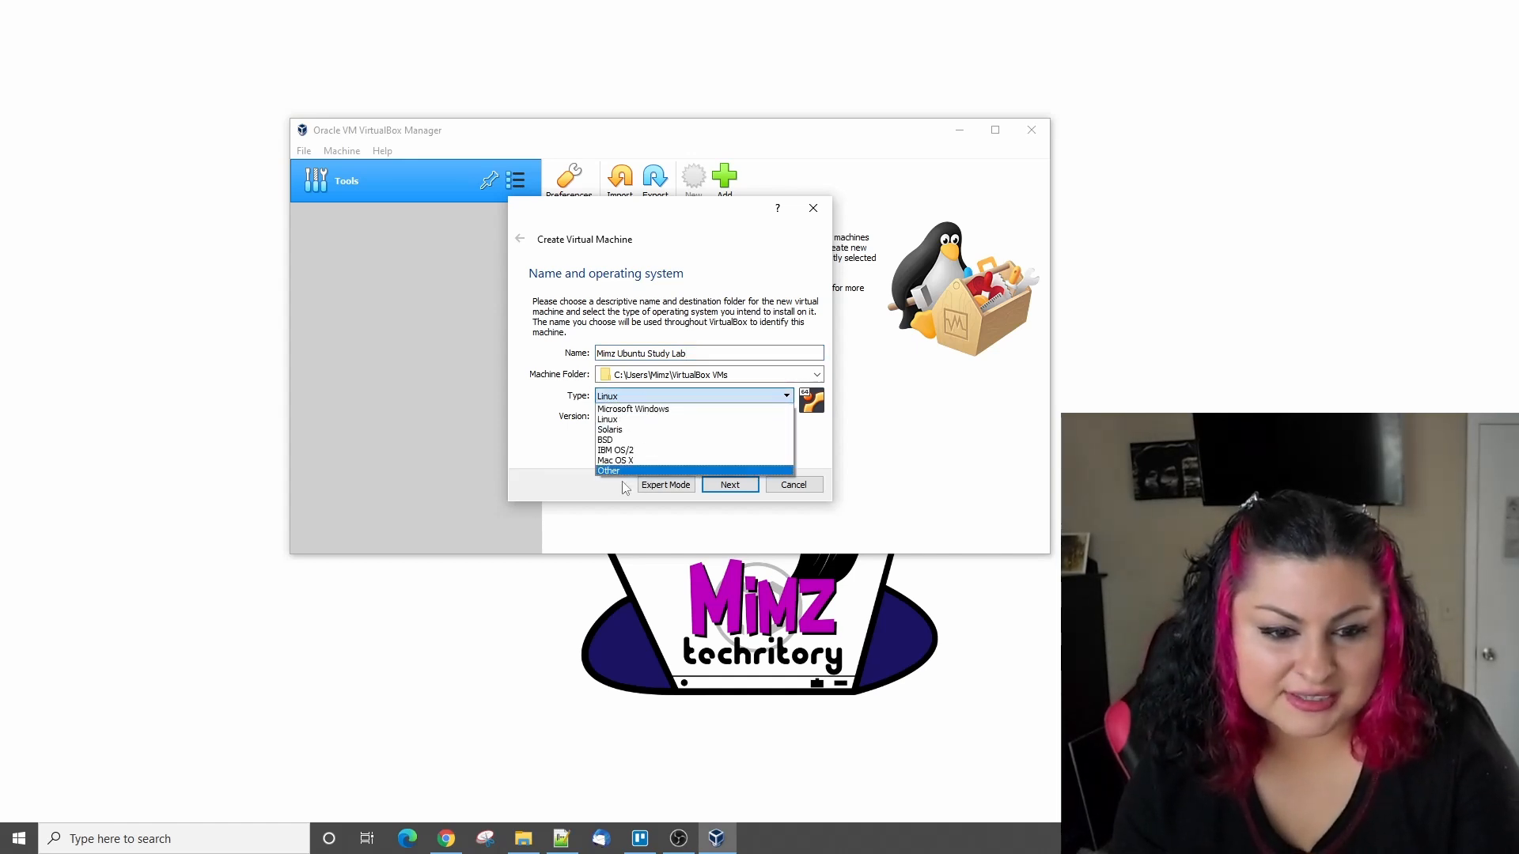
pyautogui.click(559, 449)
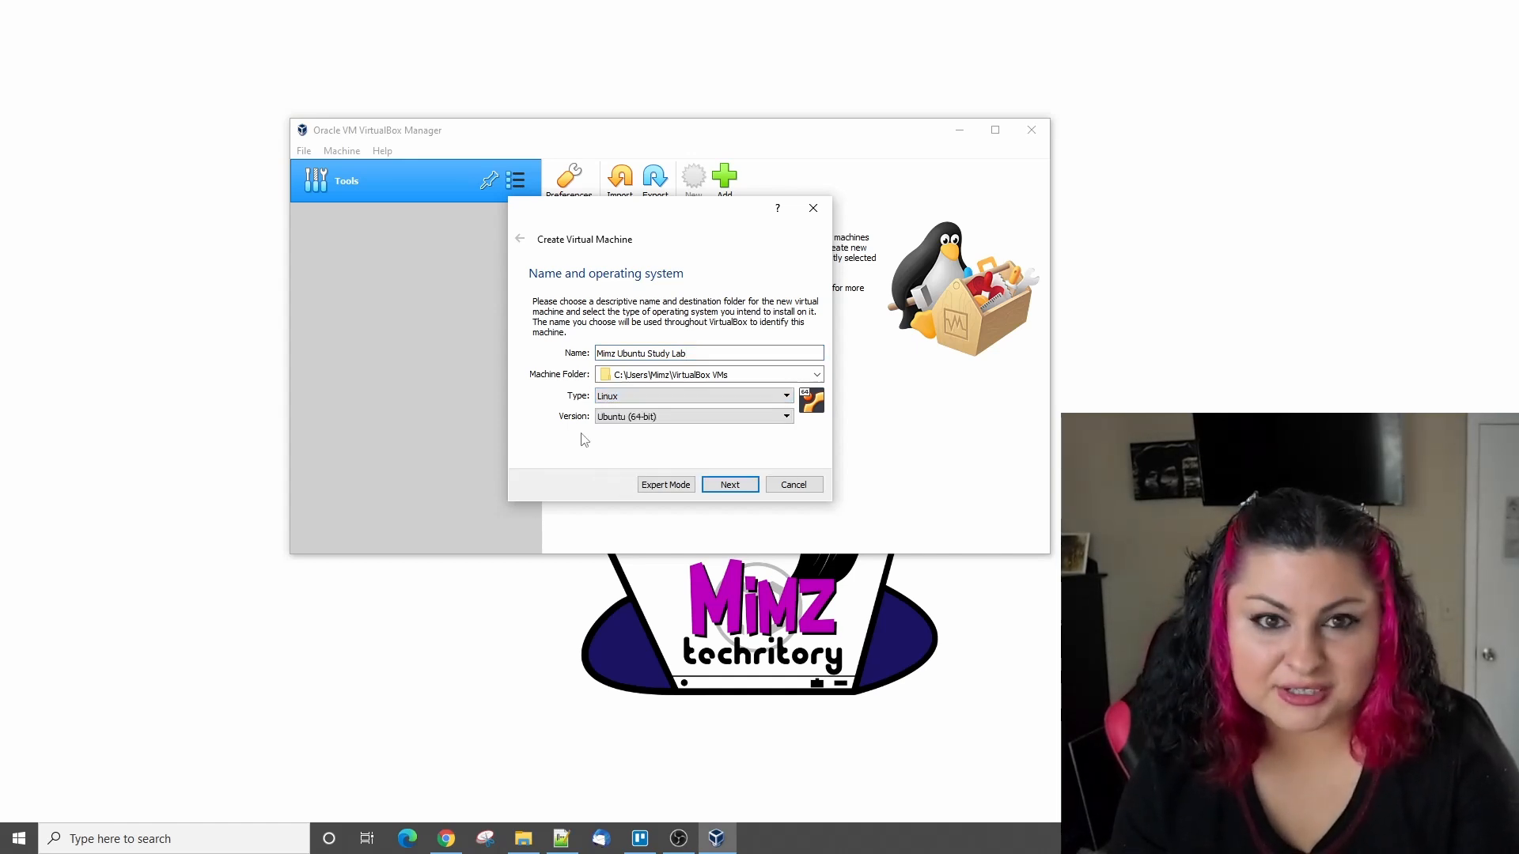
pyautogui.click(735, 485)
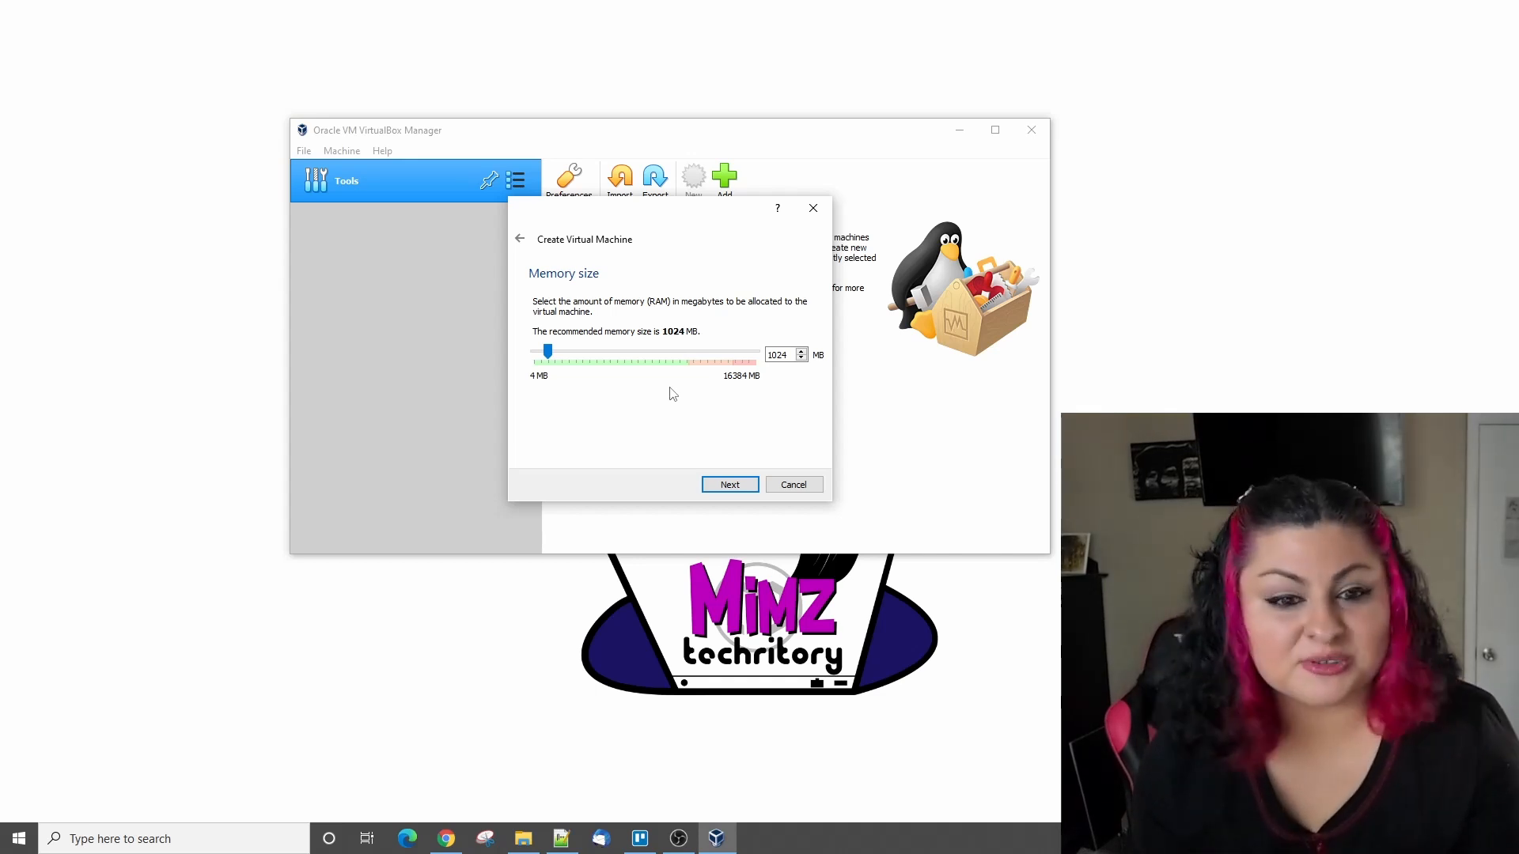
pyautogui.click(731, 484)
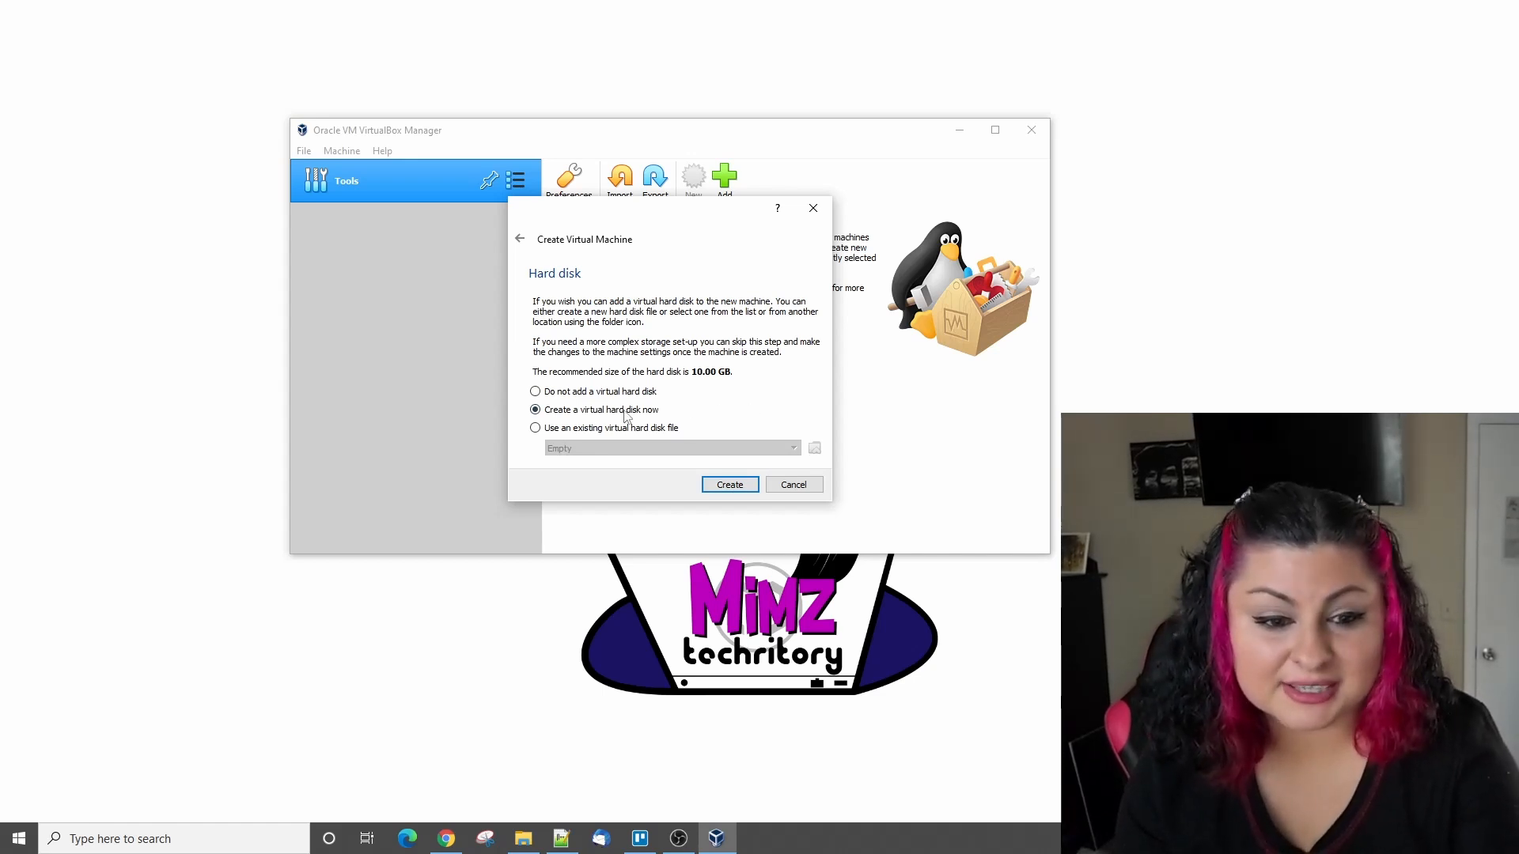
# - Create a dynamically allocated 10.00 GB VDI virtual hard disk for the new machine
pyautogui.click(729, 485)
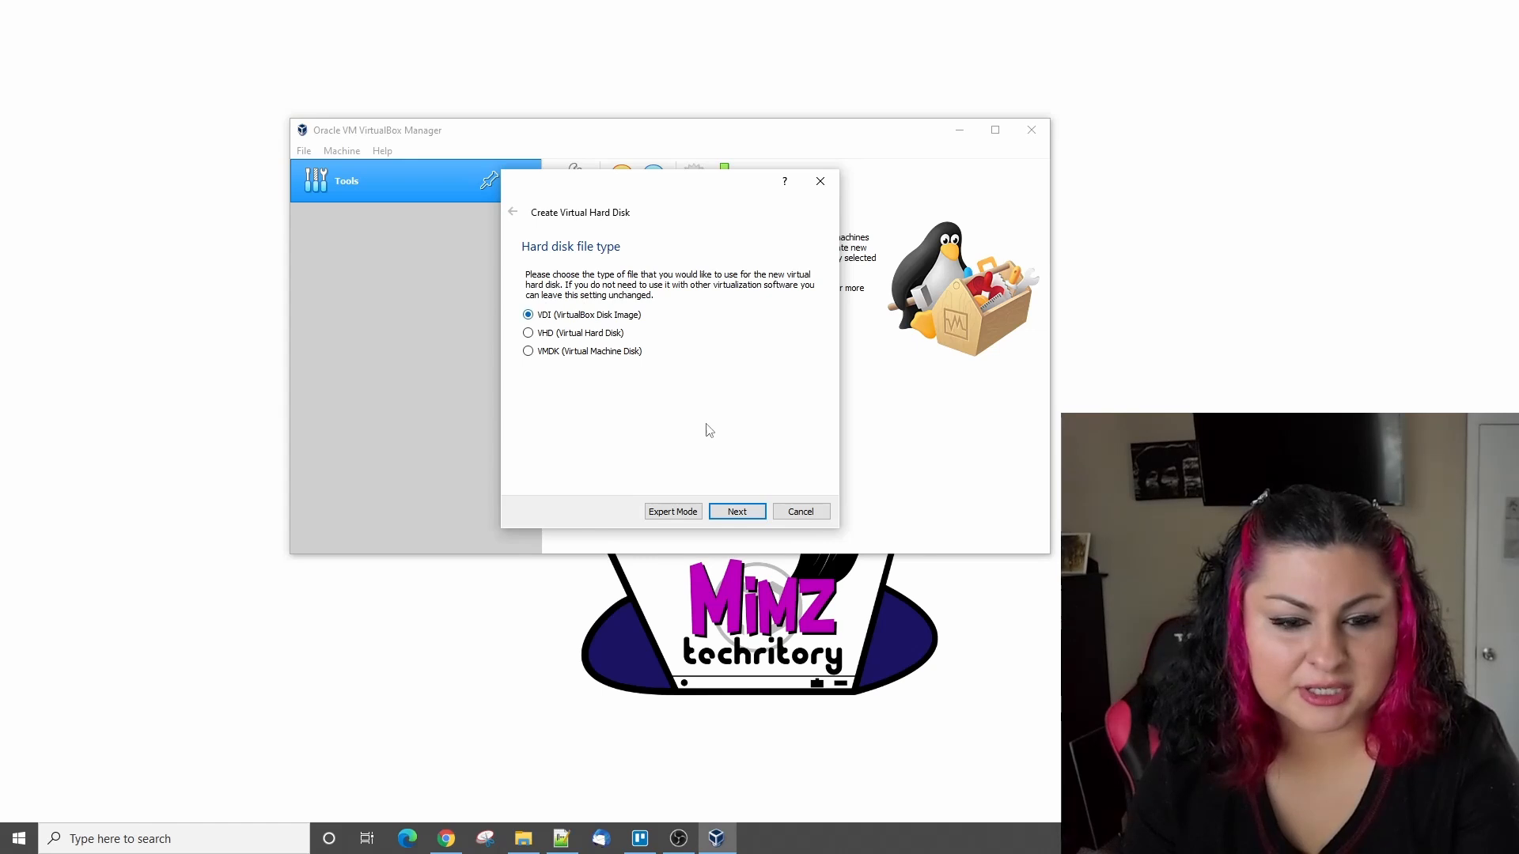
pyautogui.click(736, 511)
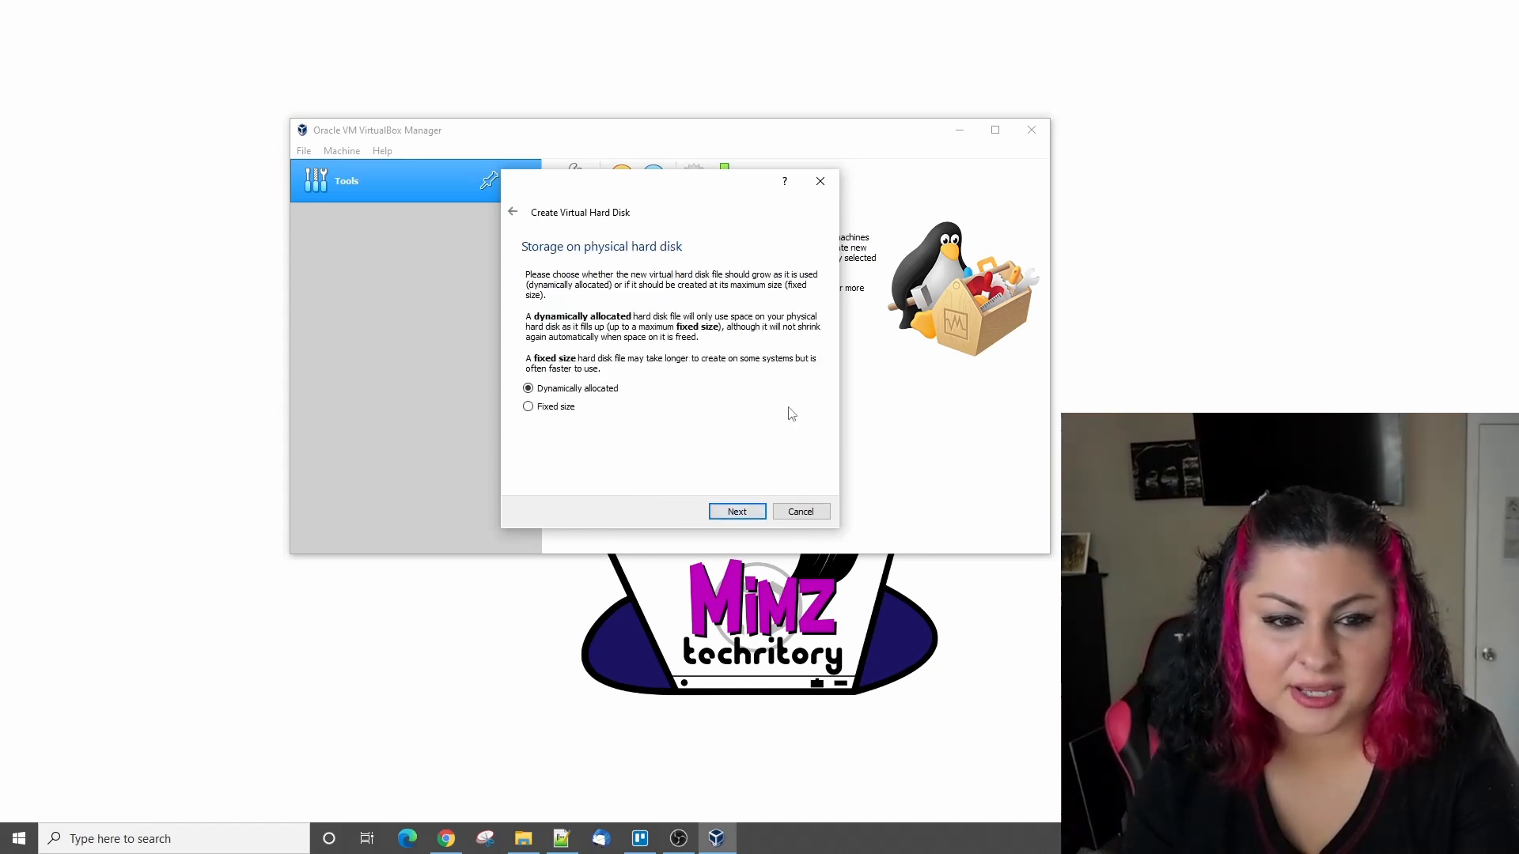
pyautogui.click(723, 512)
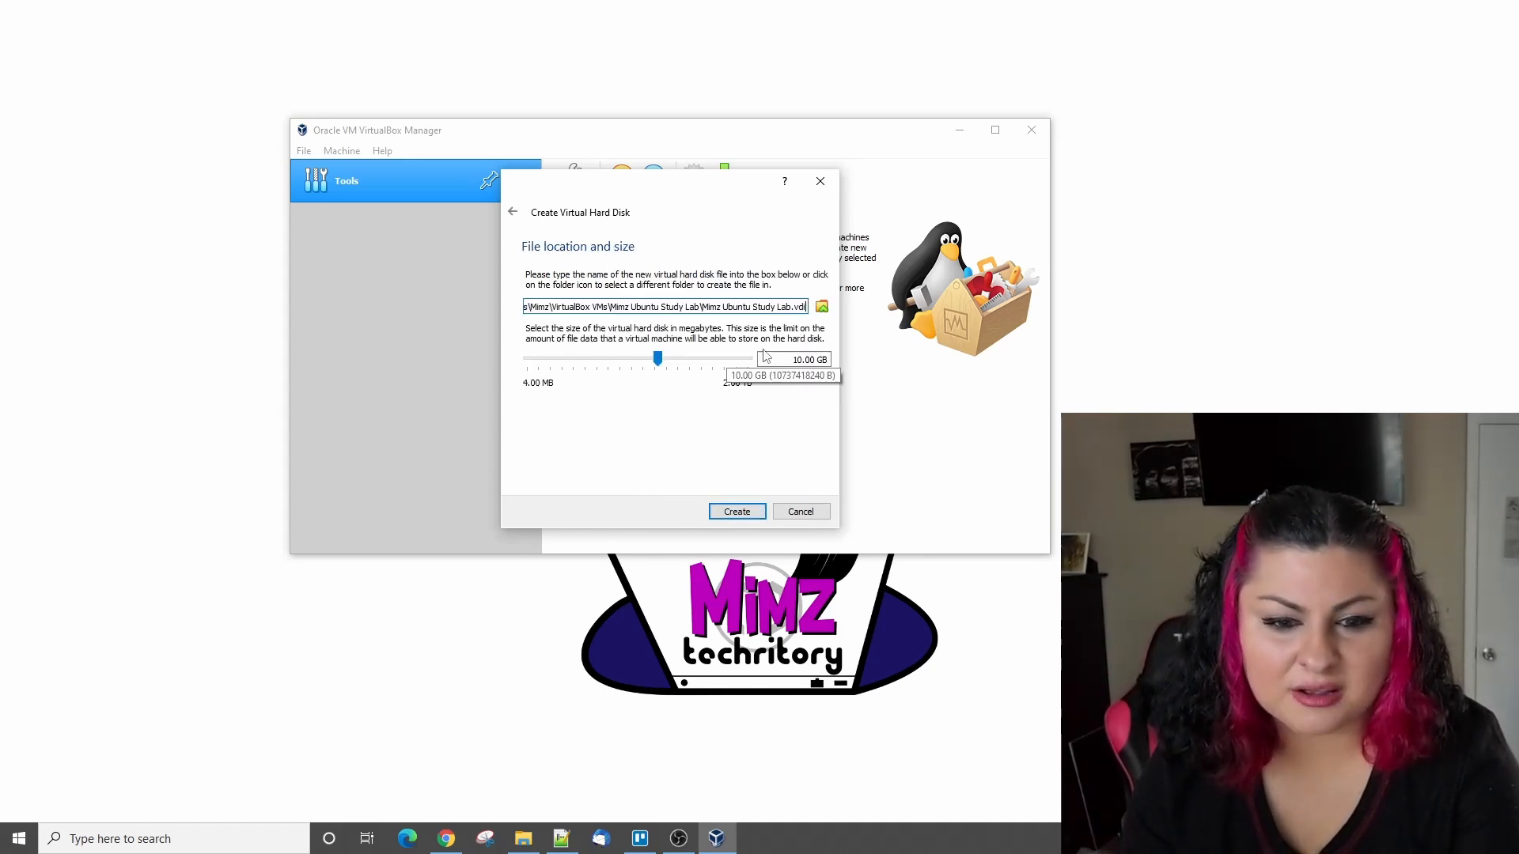
pyautogui.click(733, 513)
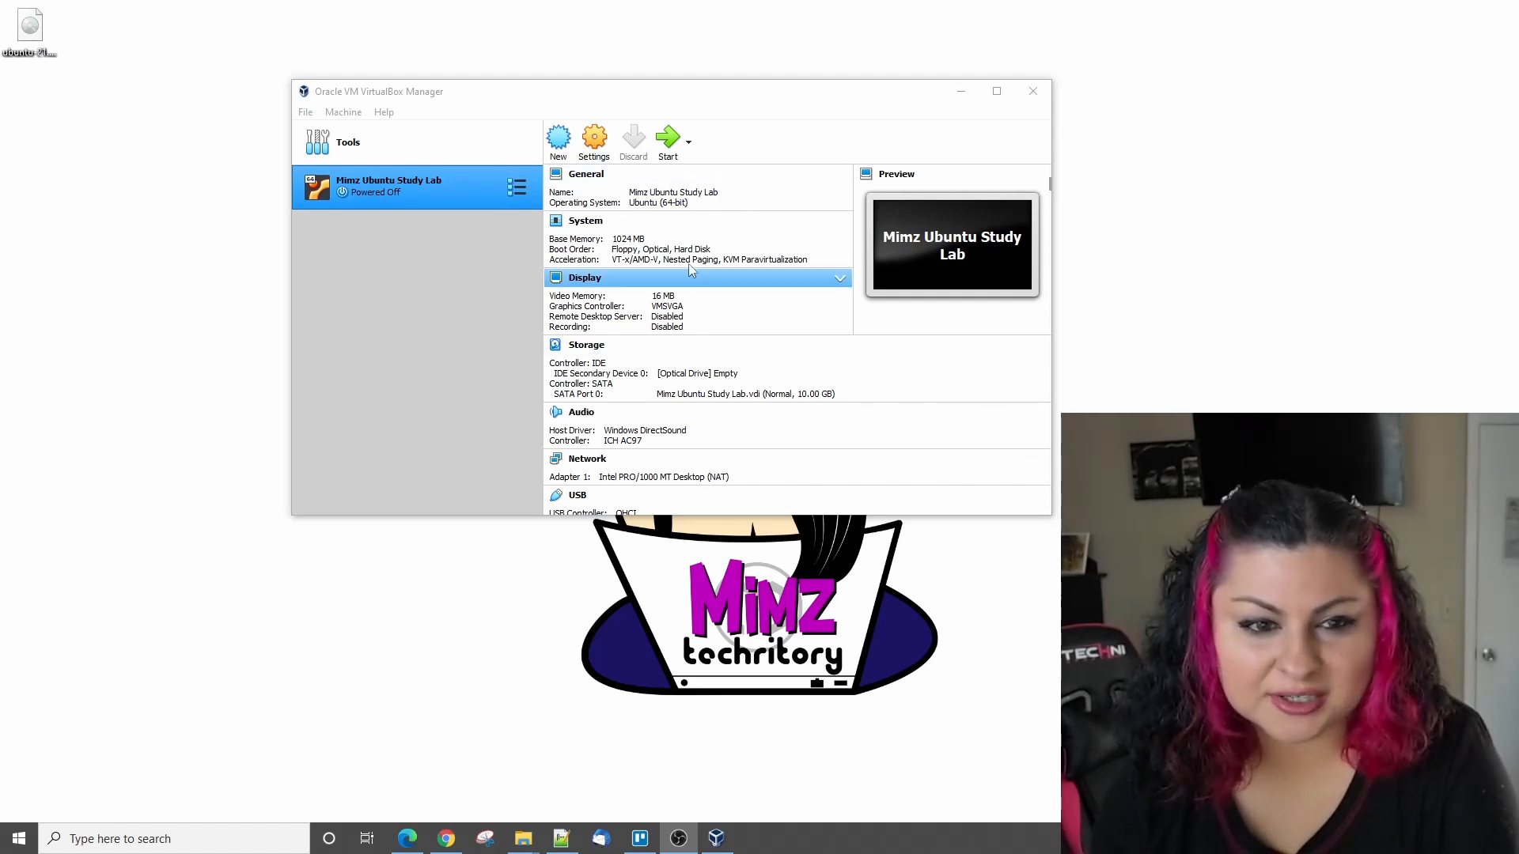
# - Look through the virtual machine's system and display settings and its available actions without changing anything
pyautogui.click(594, 142)
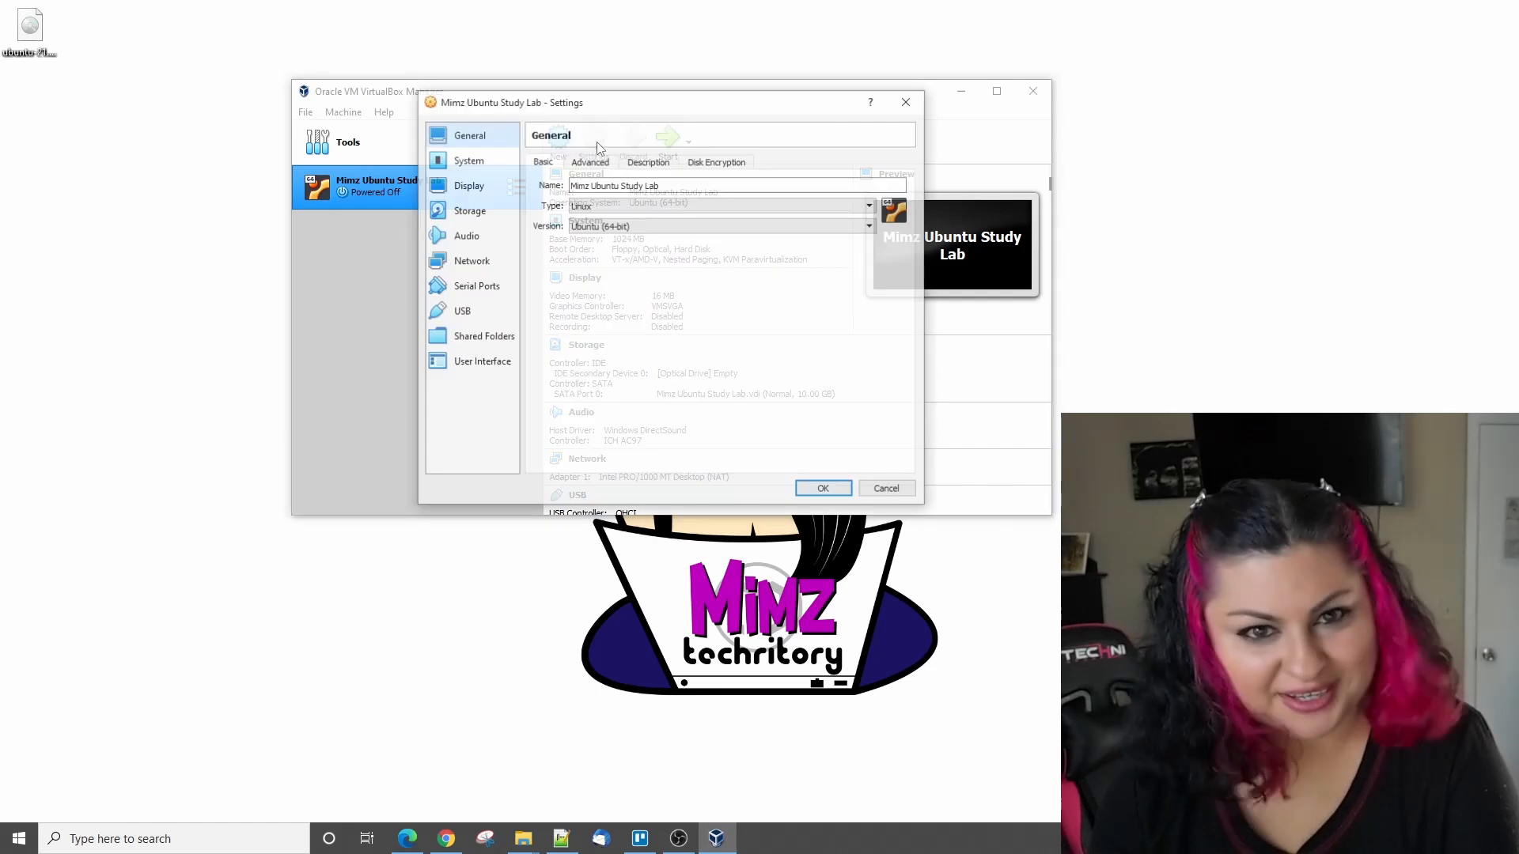
pyautogui.click(468, 160)
pyautogui.click(468, 185)
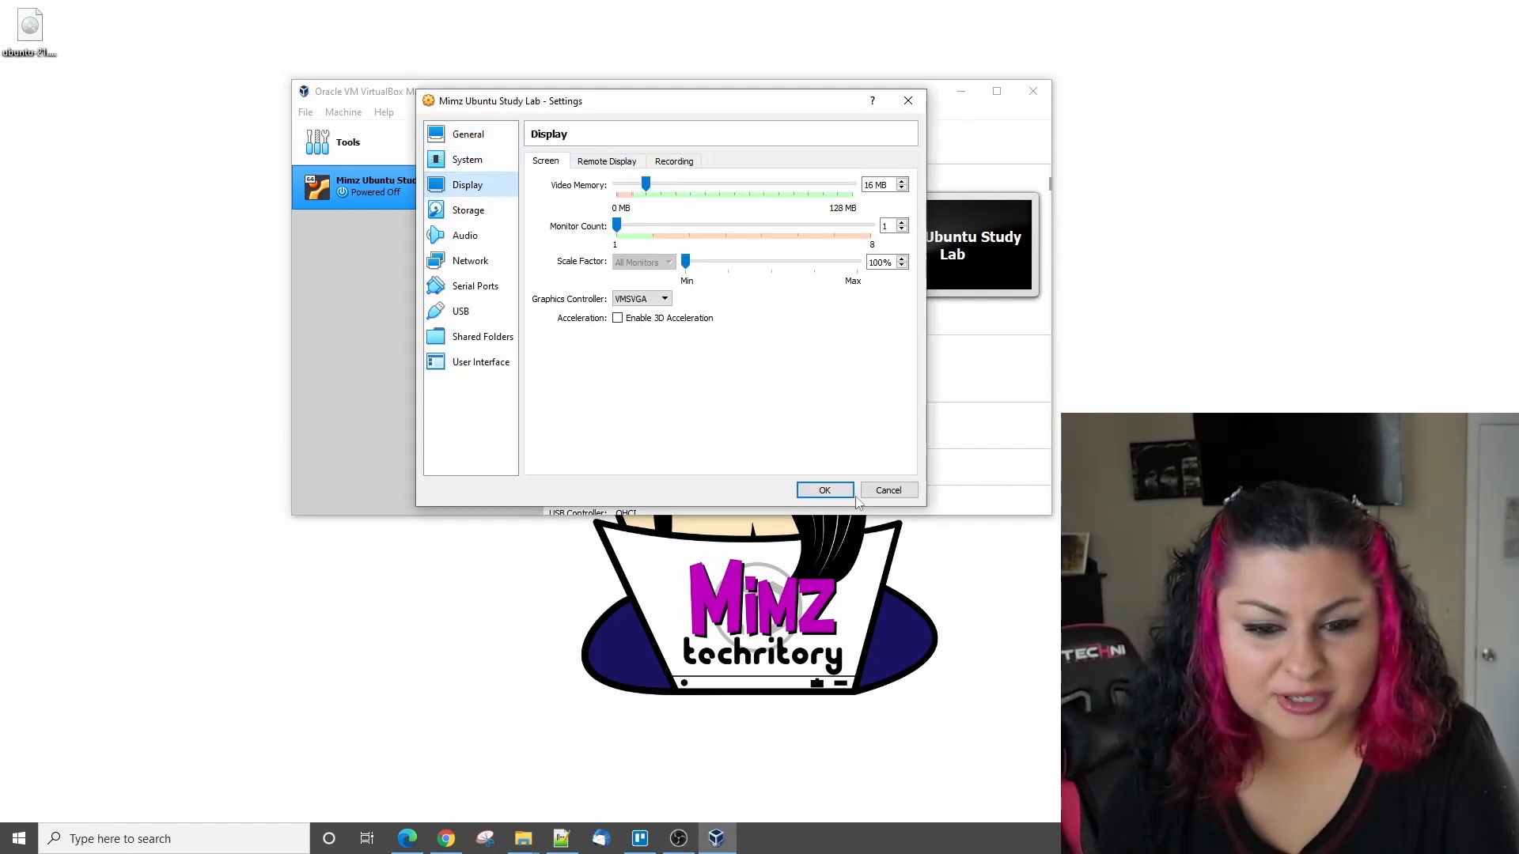
pyautogui.click(888, 491)
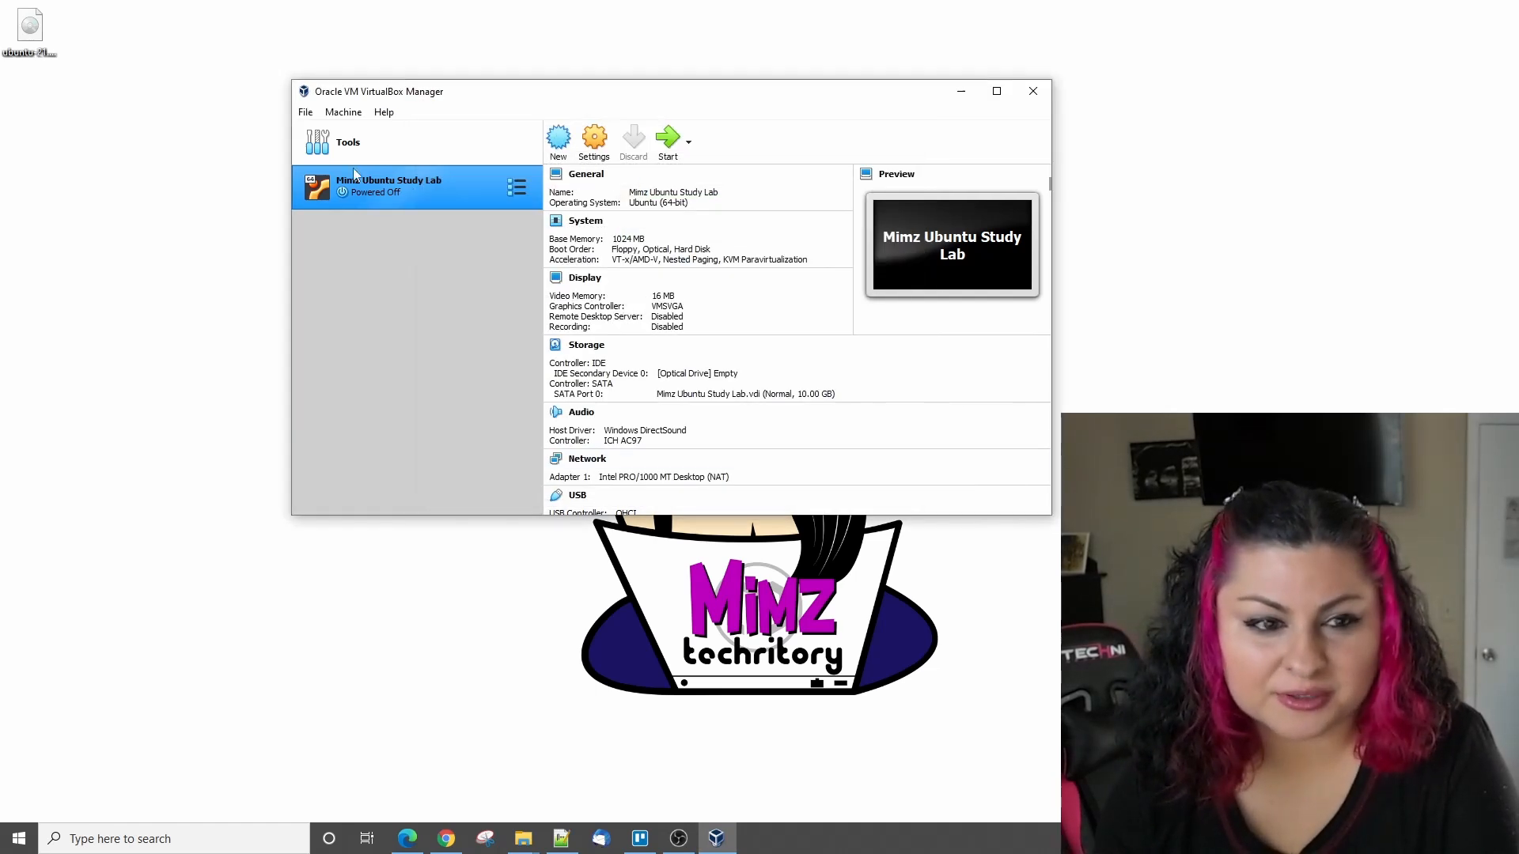
pyautogui.rightClick(413, 187)
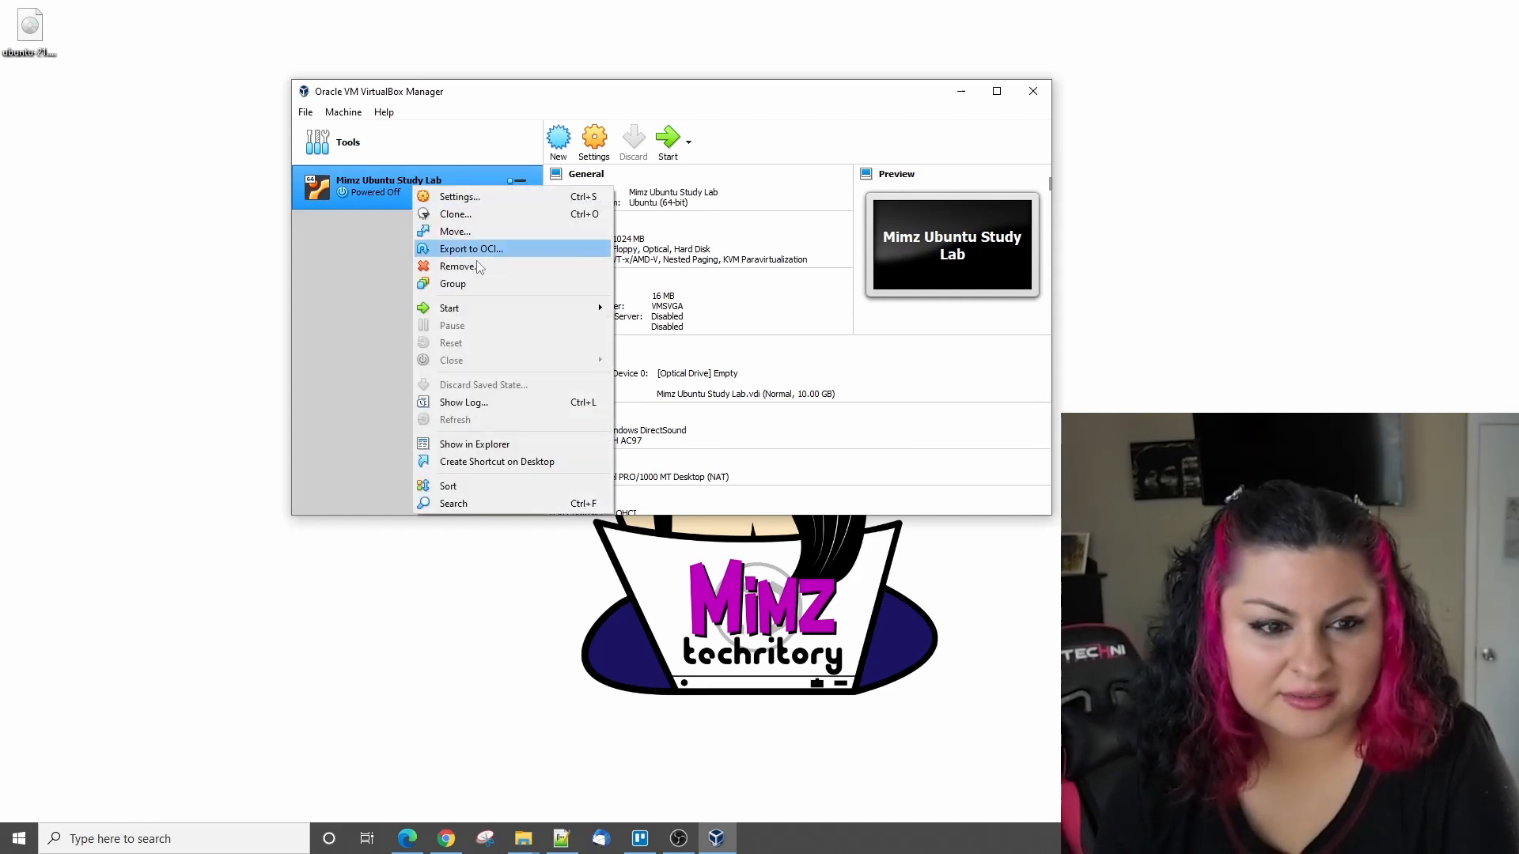
pyautogui.click(374, 307)
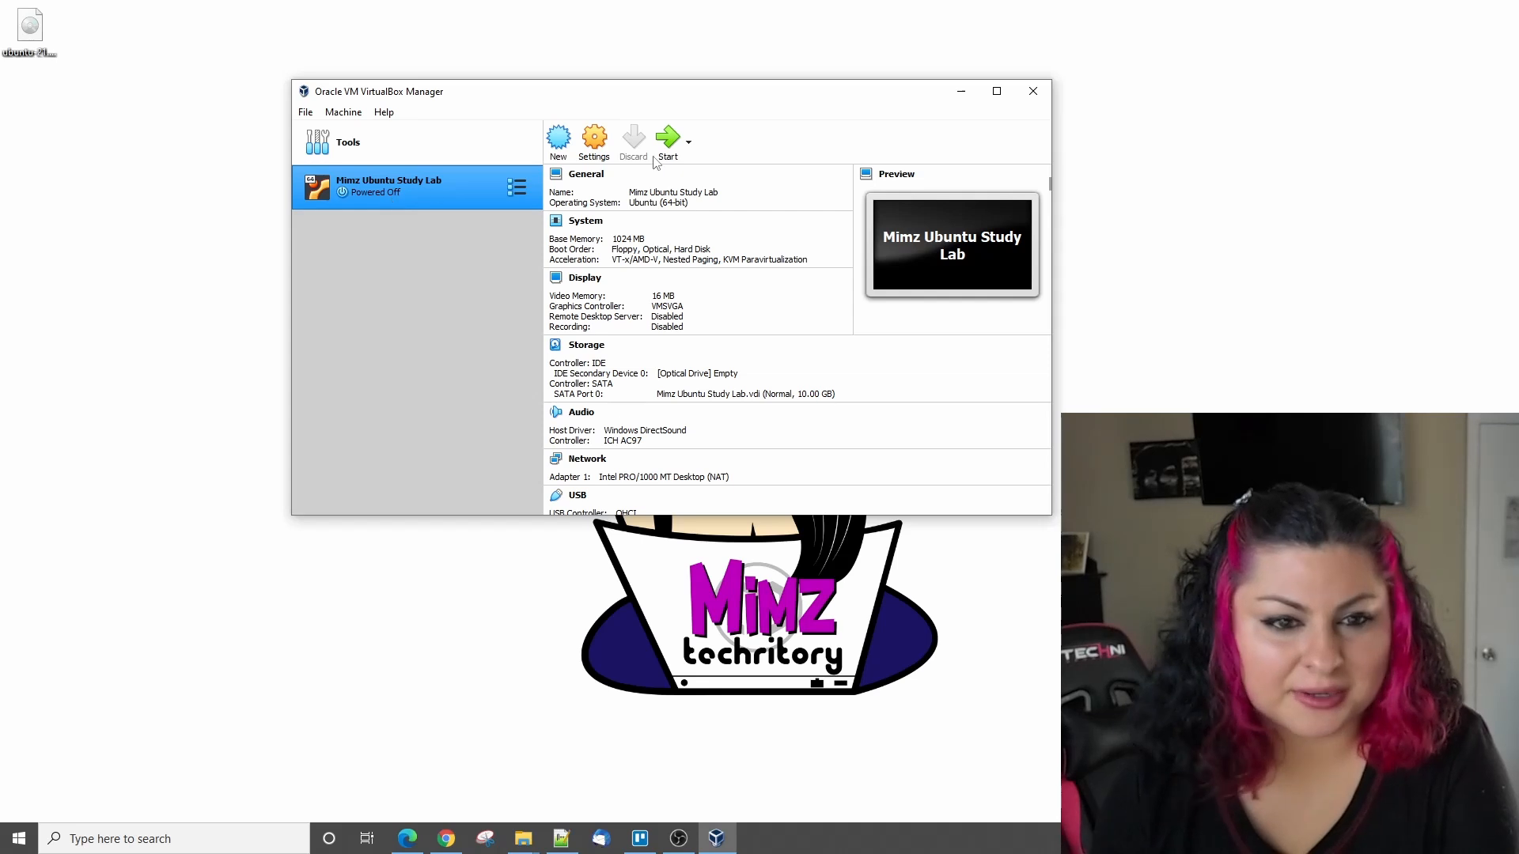
# - Start the Ubuntu virtual machine and bring up the disk image selector for its optical drive
pyautogui.click(667, 140)
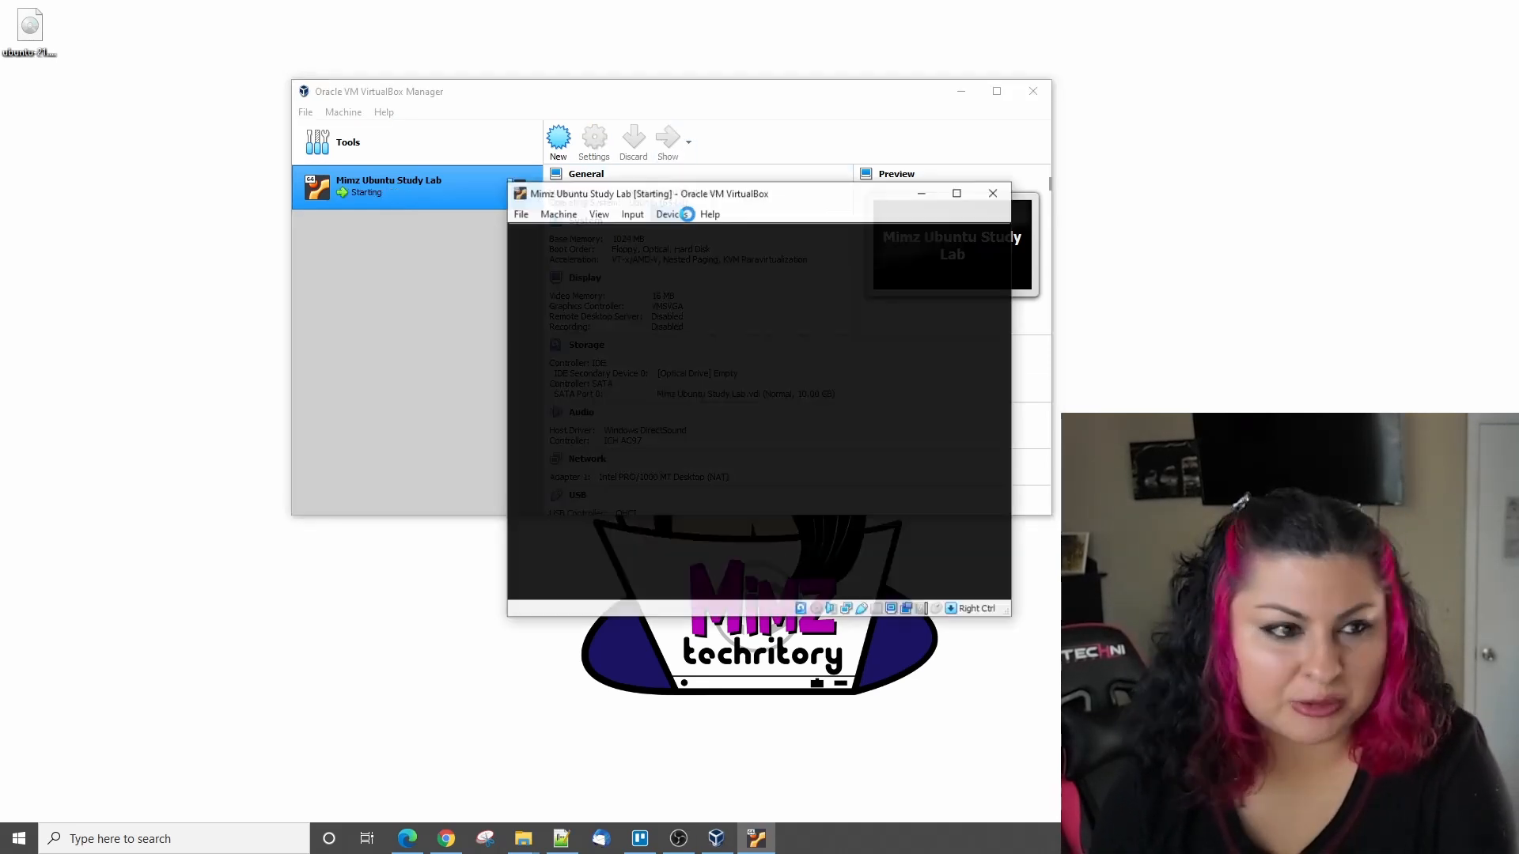
pyautogui.click(674, 216)
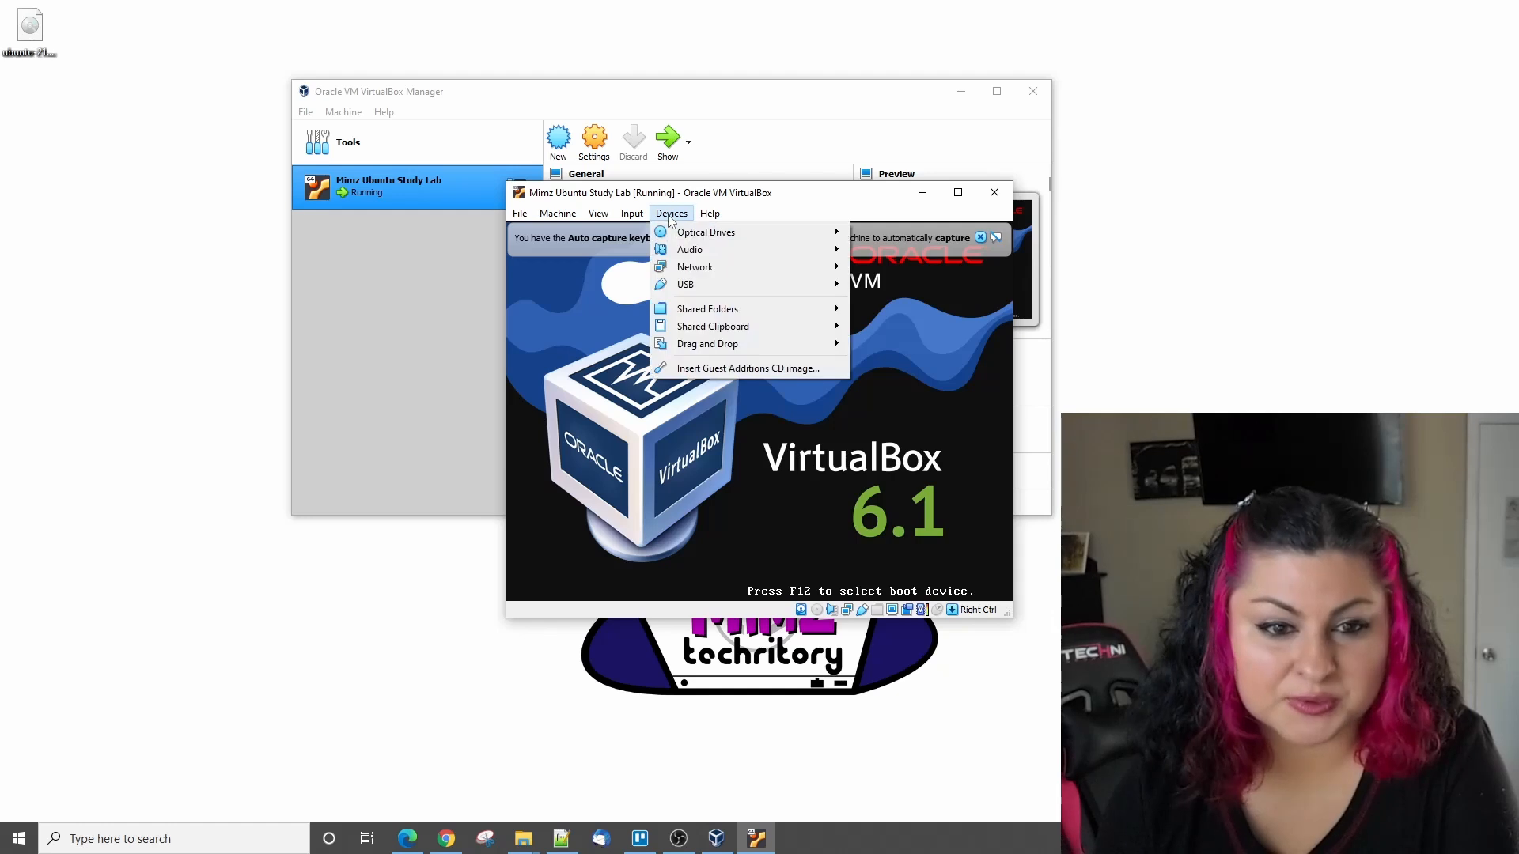
pyautogui.moveTo(708, 232)
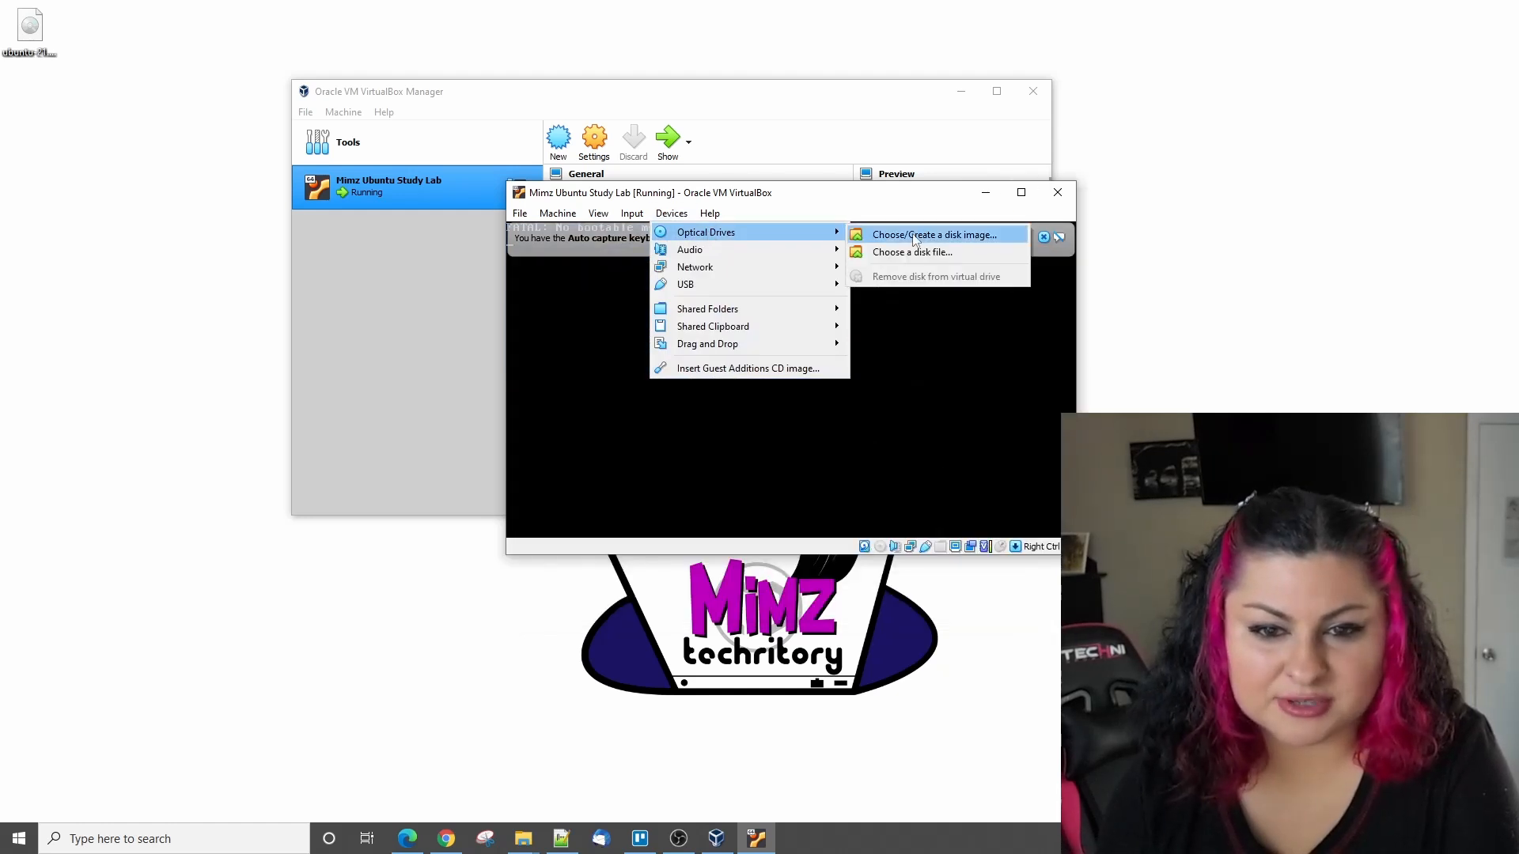
pyautogui.click(923, 236)
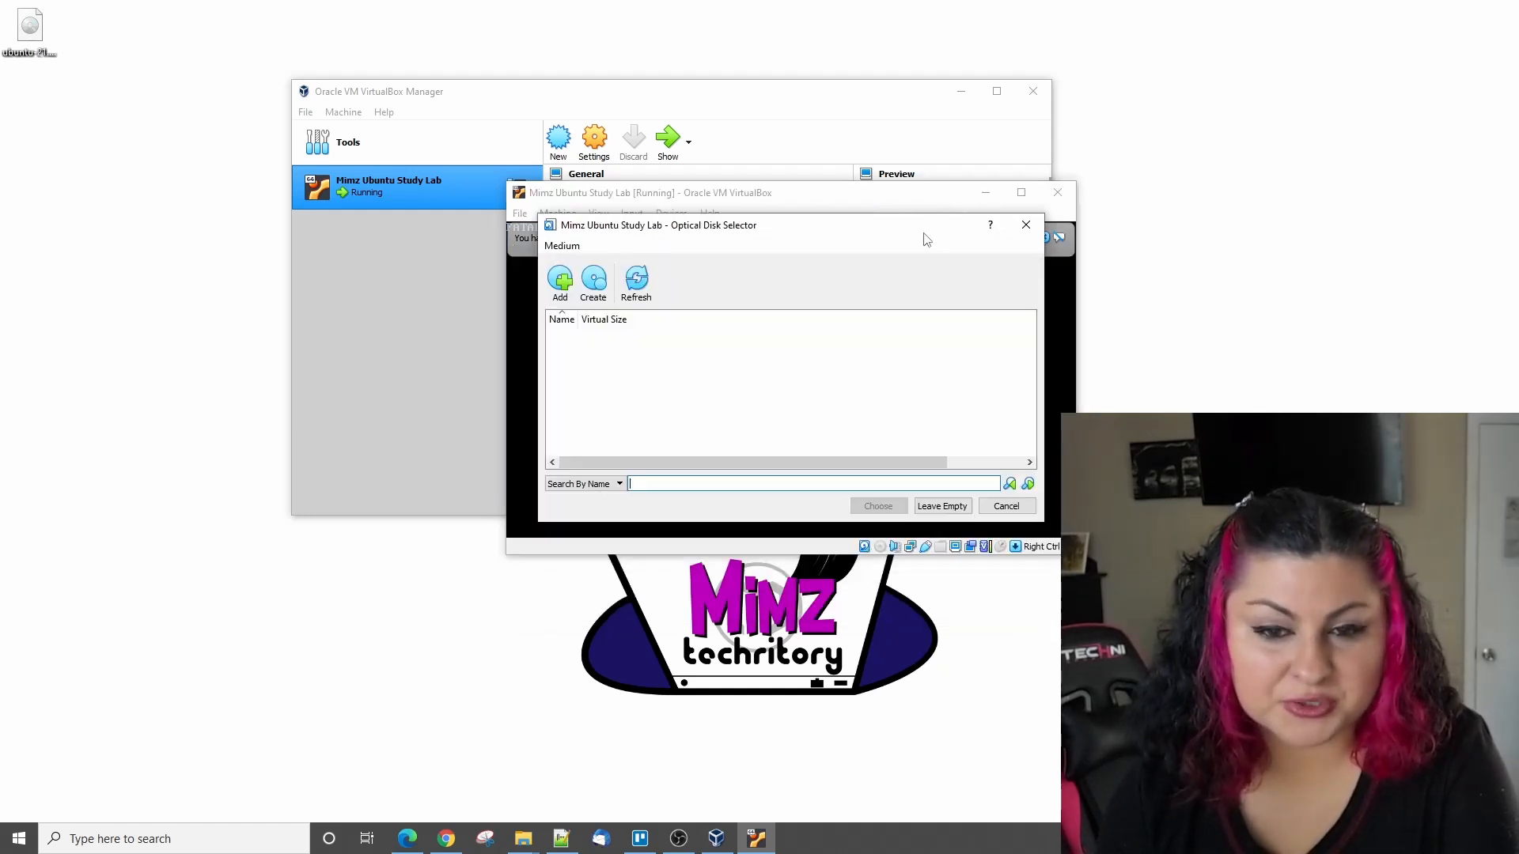
# - Add ubuntu-21.10-desktop-amd64.iso from Documents > IT Work > !Software > Images > Ubuntu > Desktop and insert it into the virtual optical drive
pyautogui.click(559, 283)
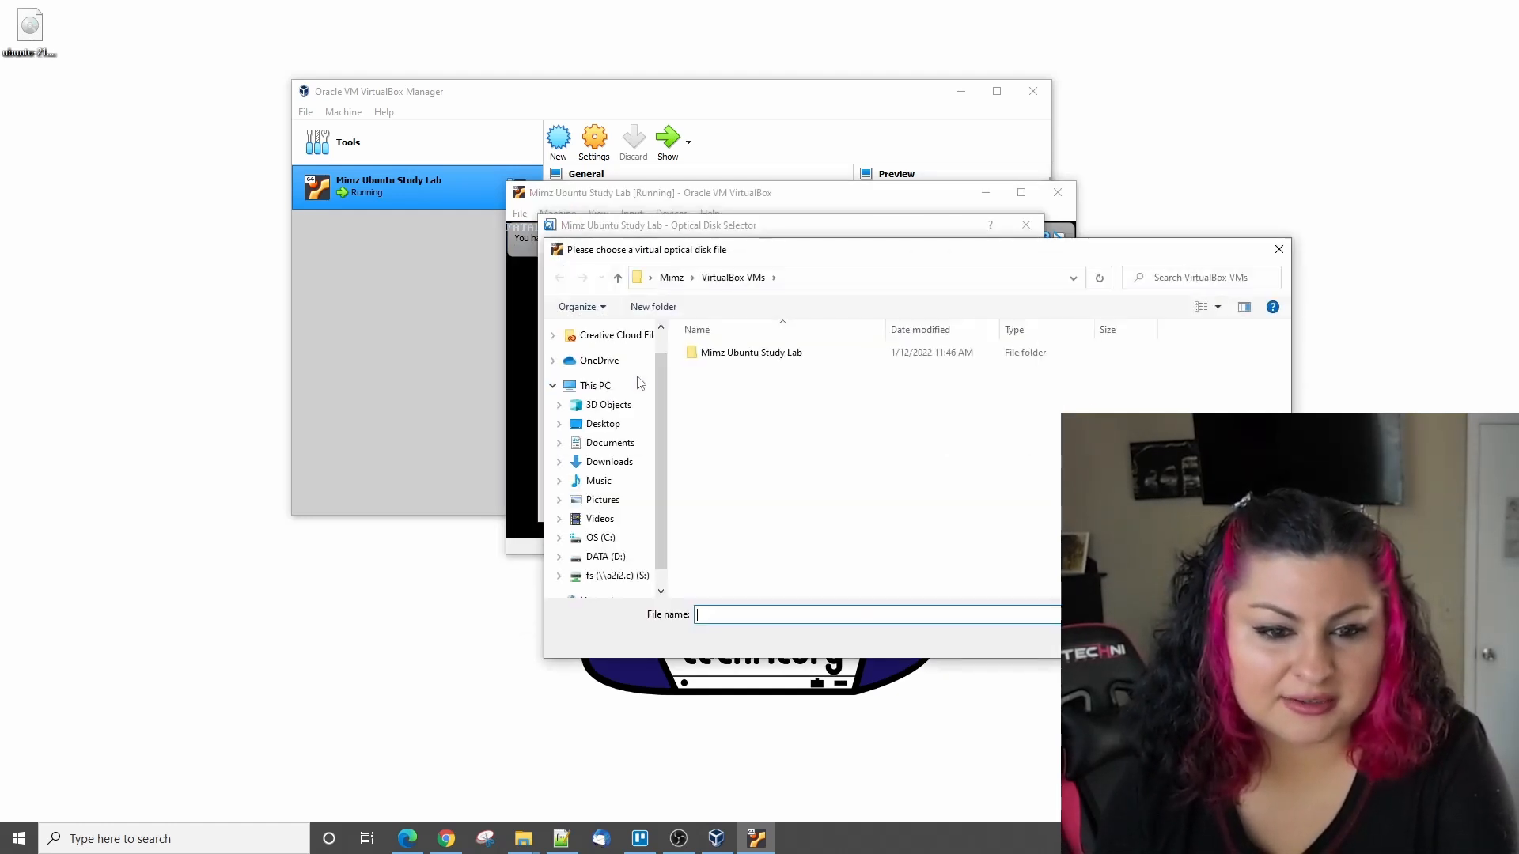
pyautogui.click(613, 443)
pyautogui.doubleClick(717, 403)
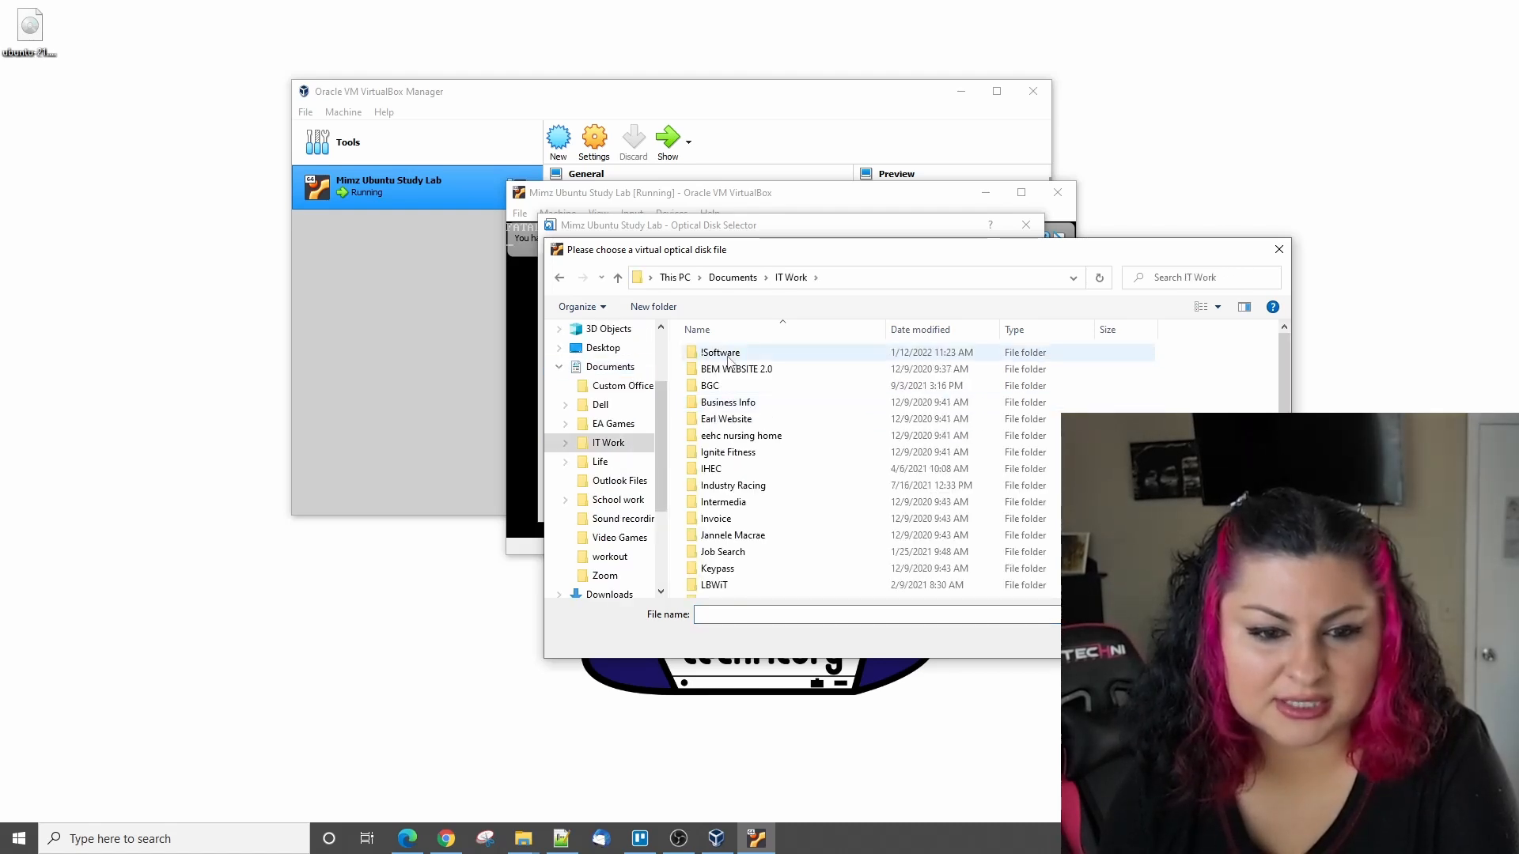
pyautogui.doubleClick(731, 354)
pyautogui.doubleClick(715, 354)
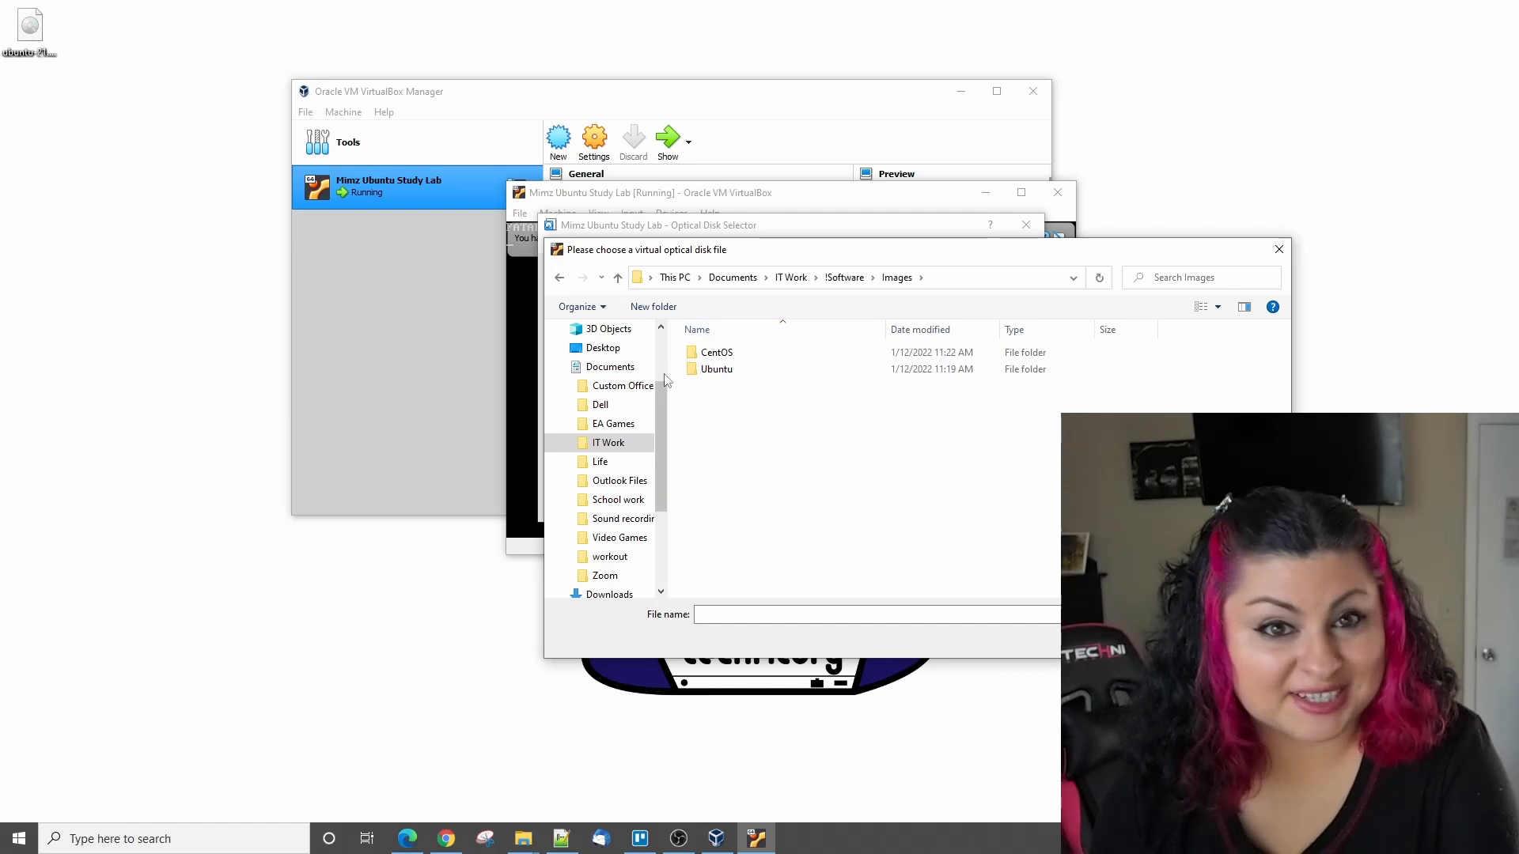
pyautogui.doubleClick(728, 370)
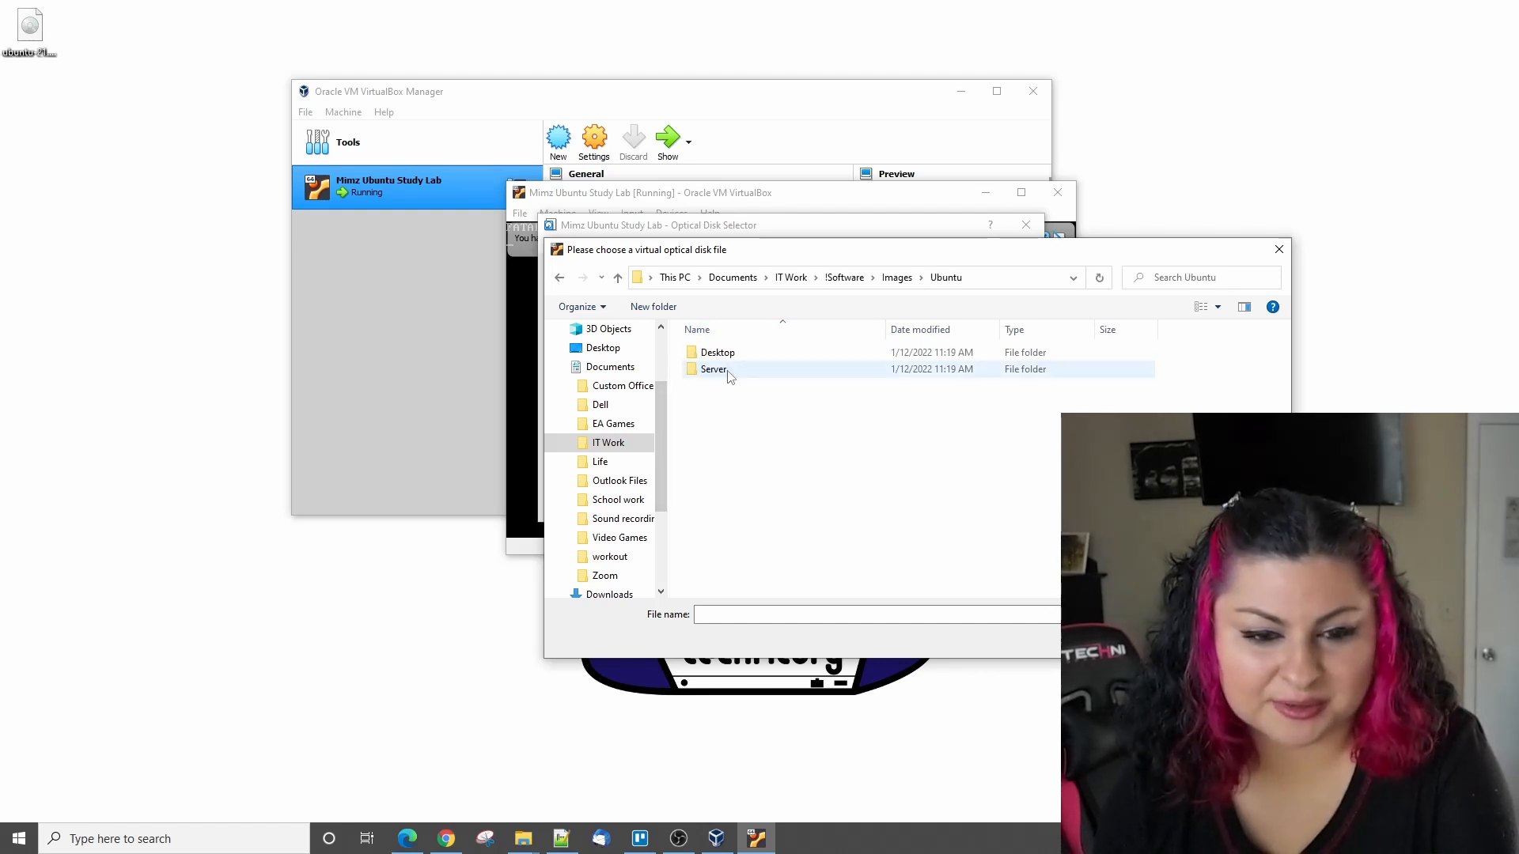
pyautogui.doubleClick(727, 353)
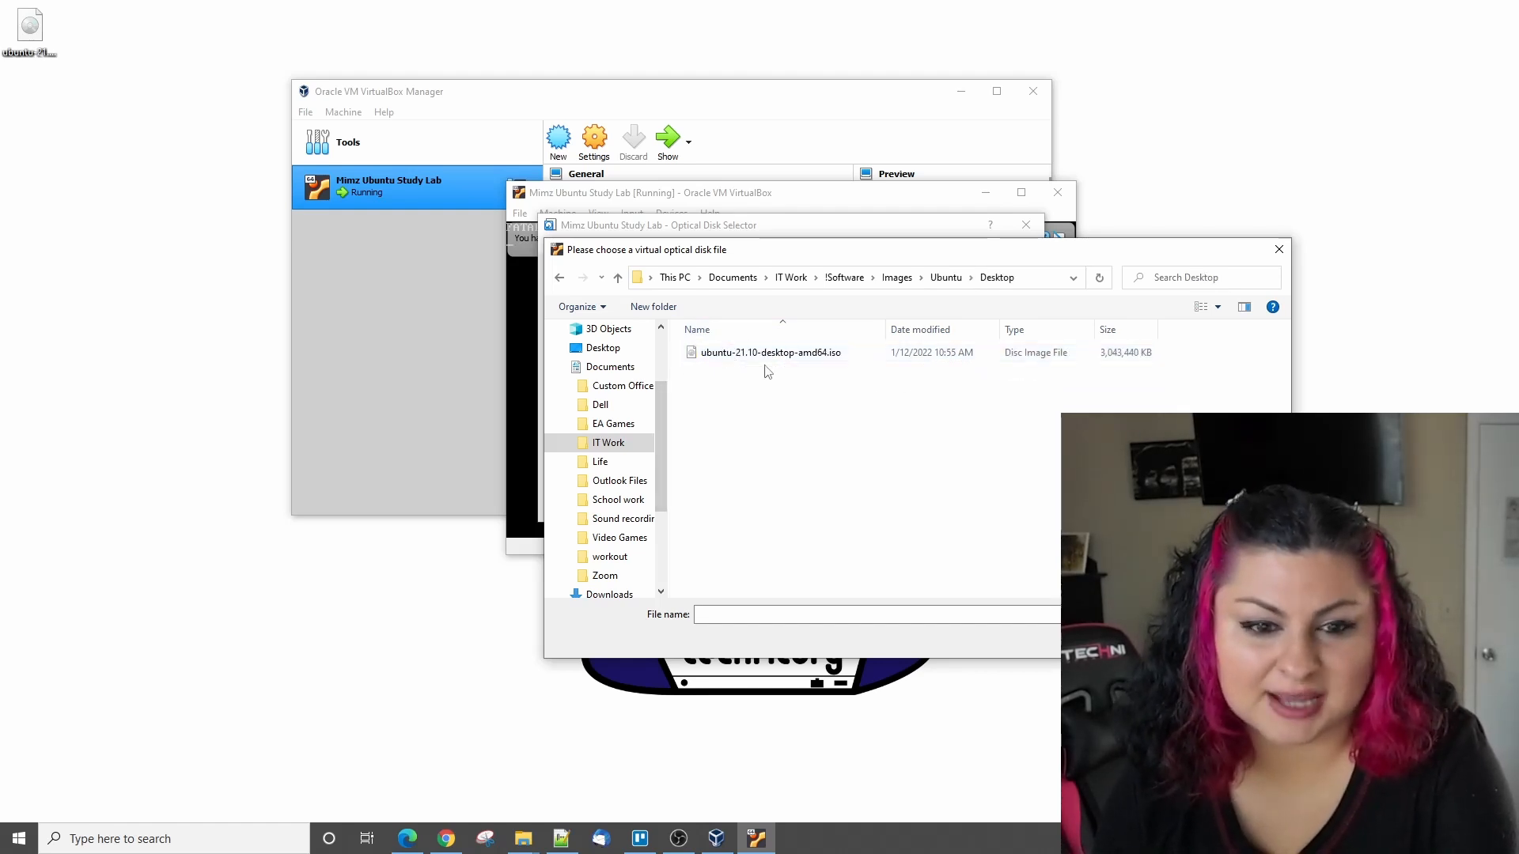
pyautogui.click(761, 356)
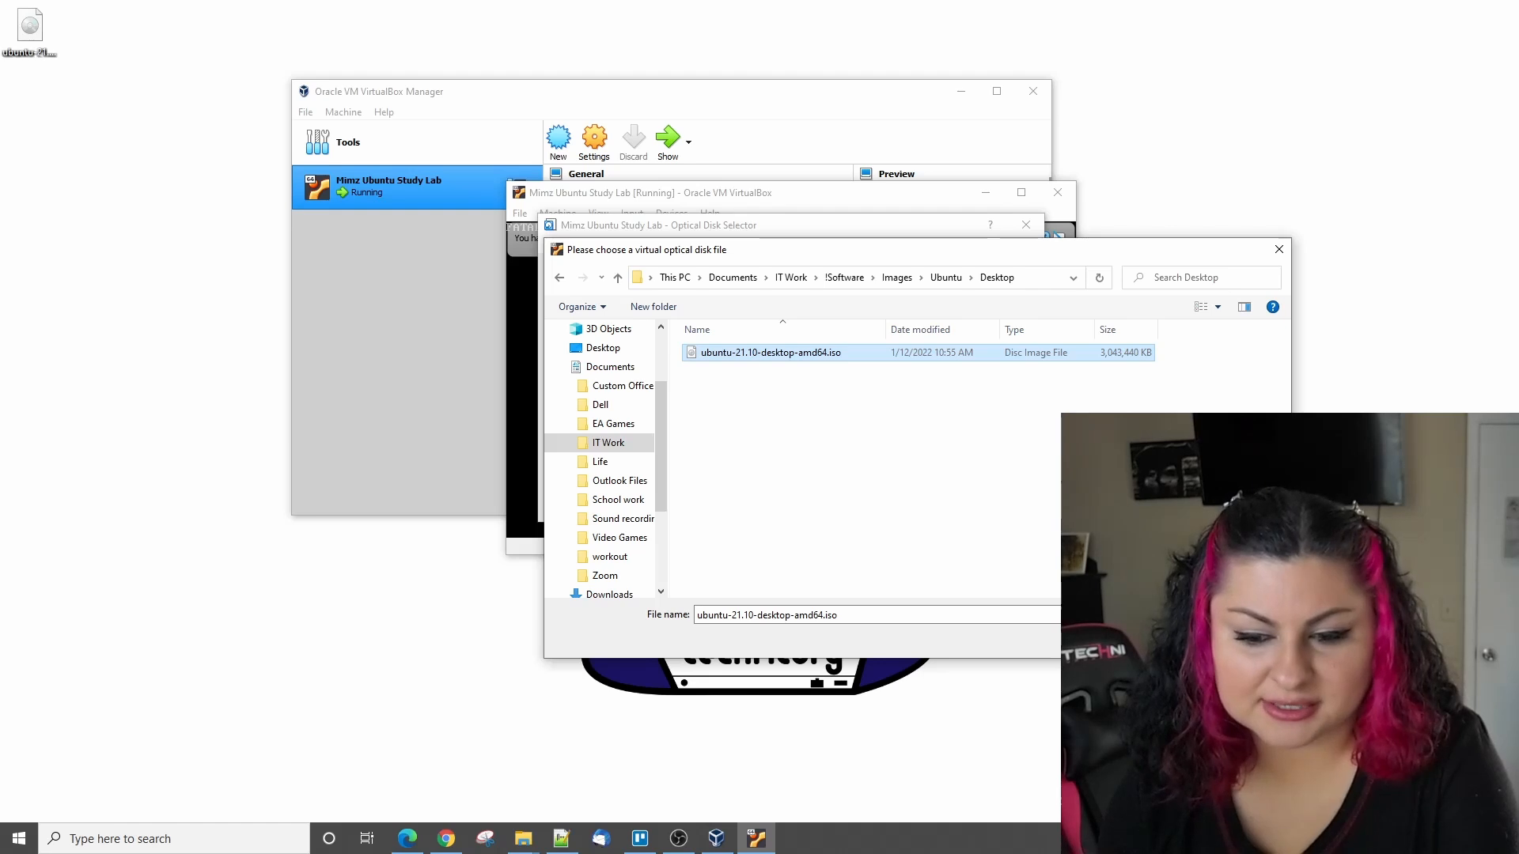
pyautogui.doubleClick(761, 356)
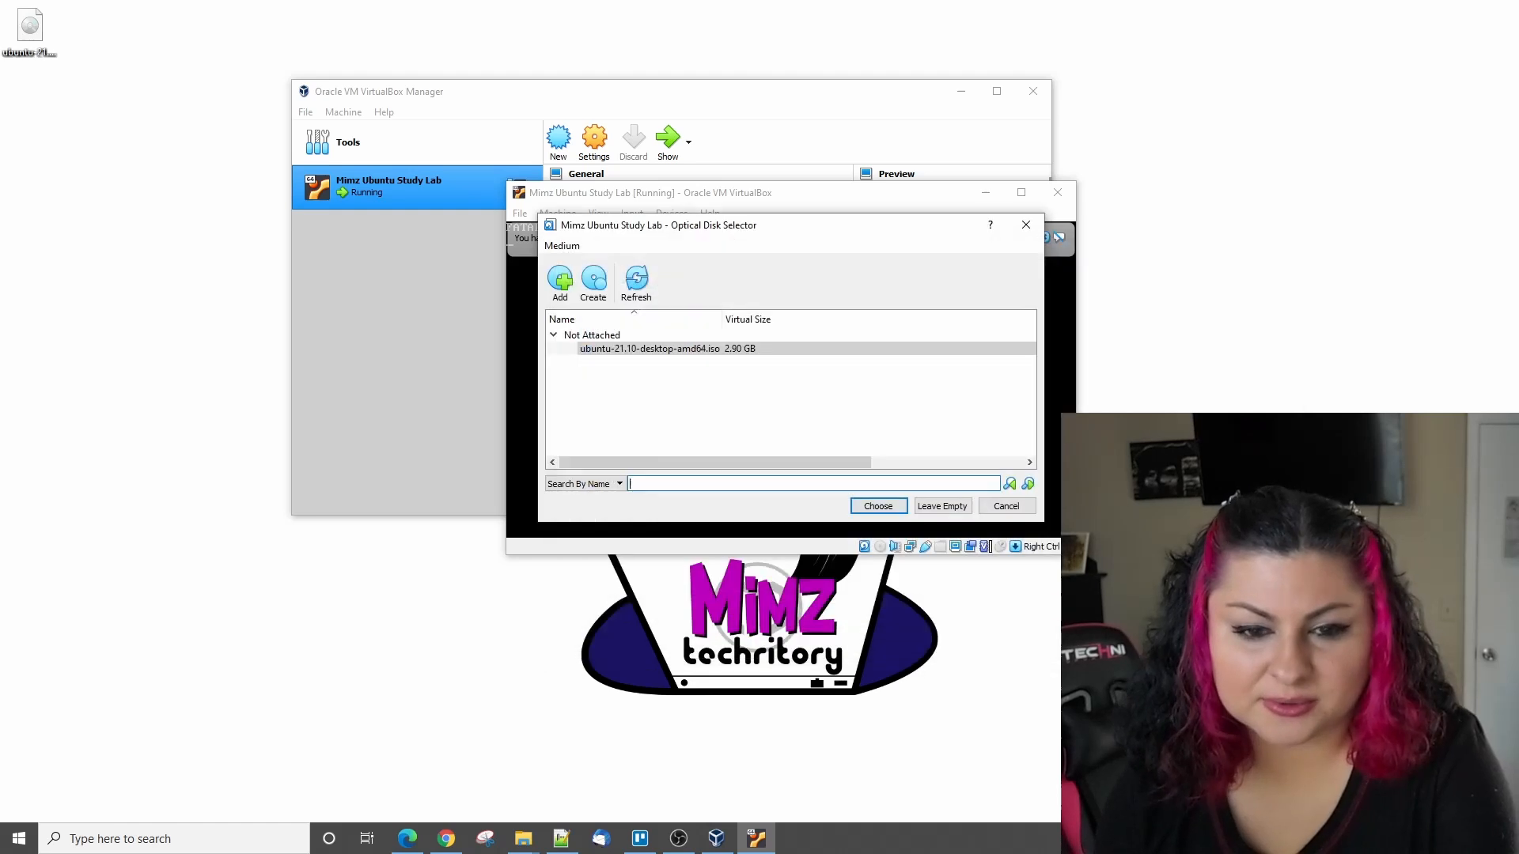
pyautogui.click(878, 506)
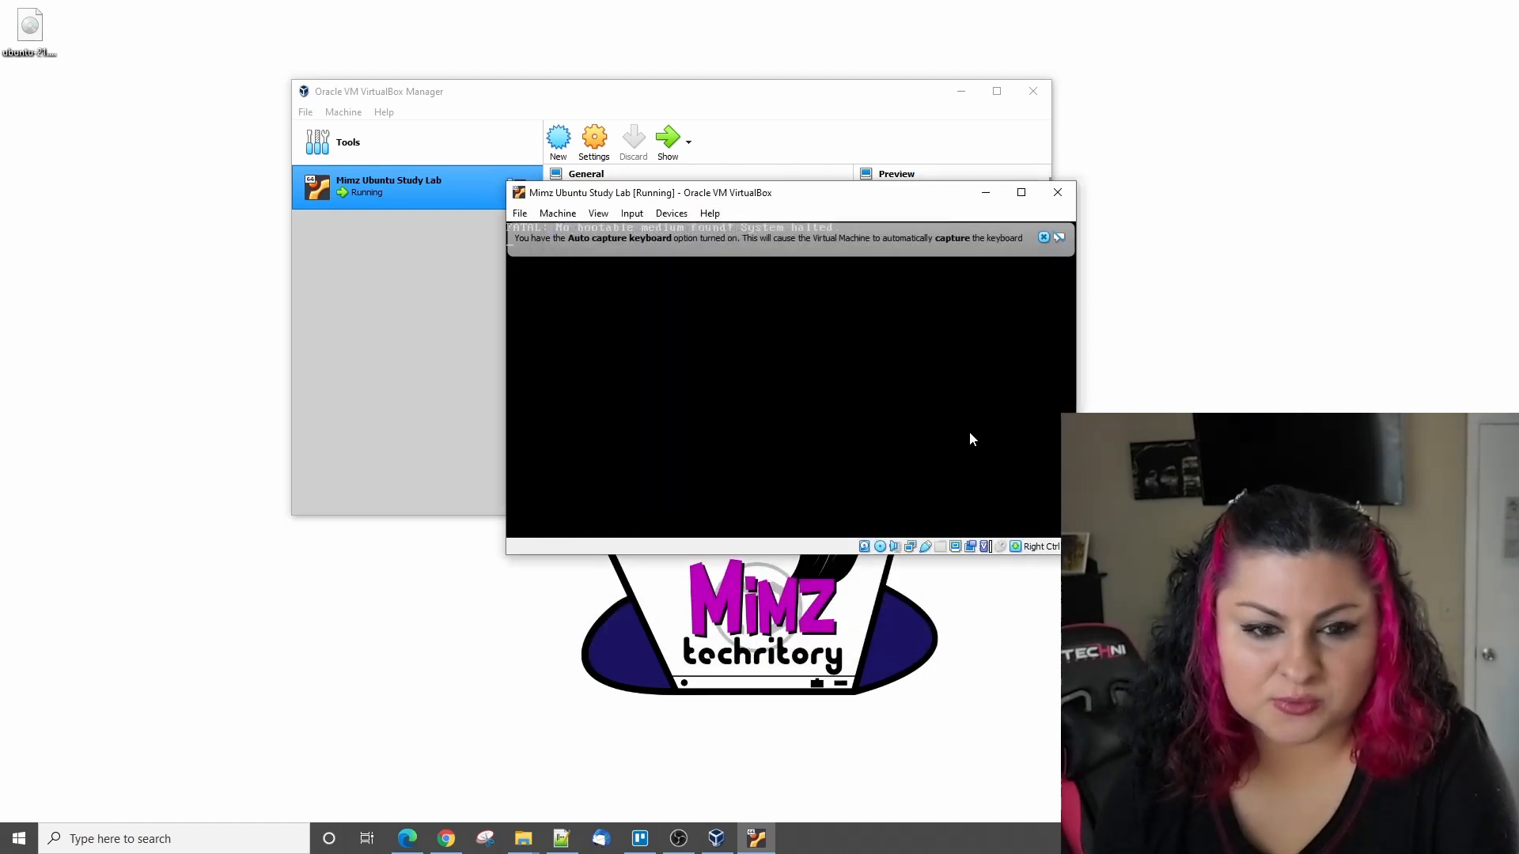
# - Reset the virtual machine to boot from the inserted image and dismiss the keyboard capture and mouse integration notices
pyautogui.click(520, 214)
pyautogui.moveTo(559, 218)
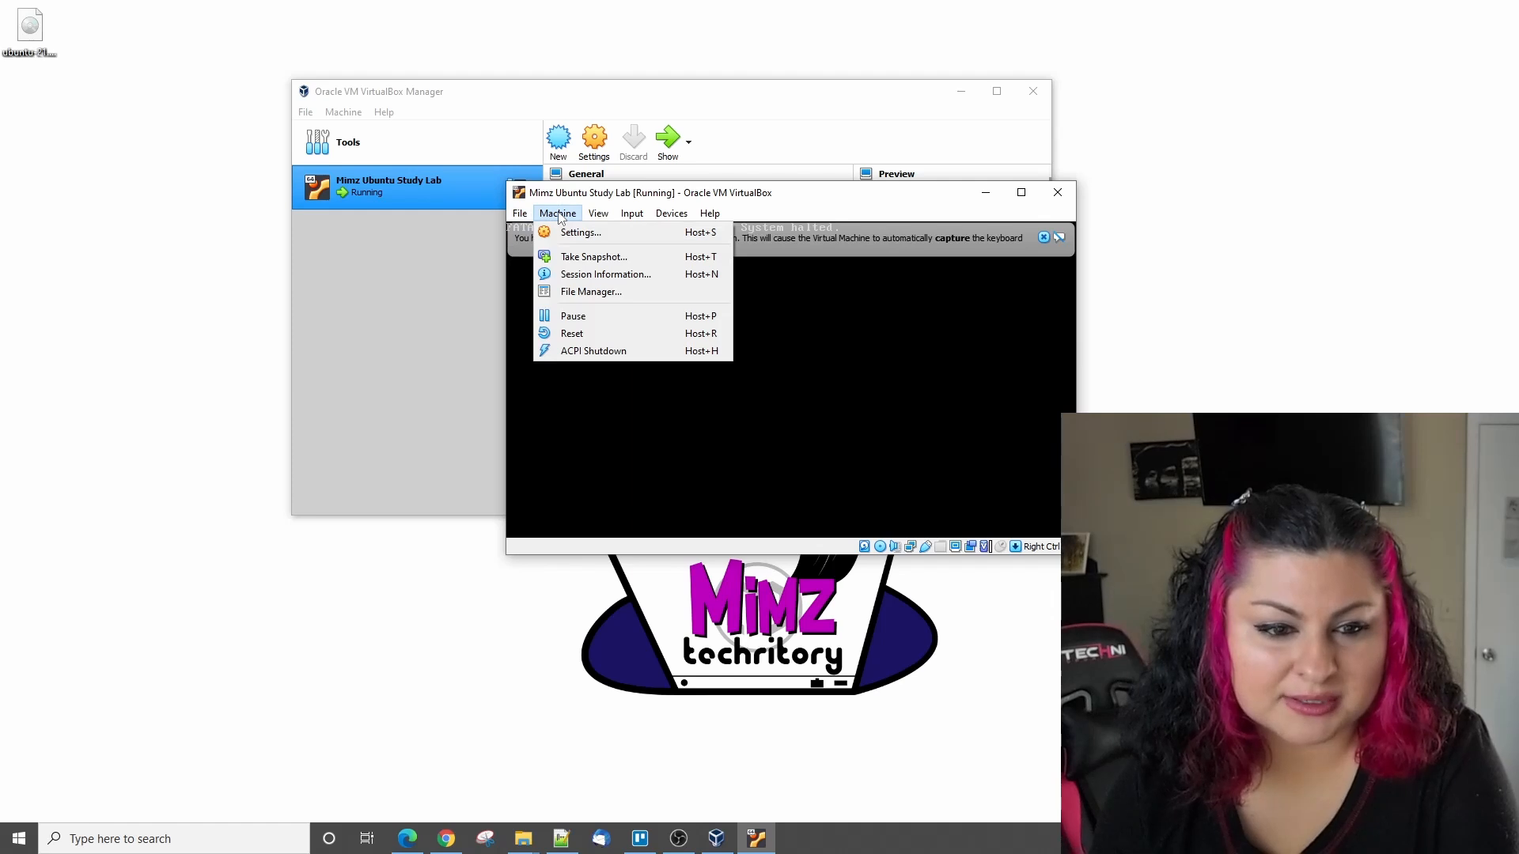
pyautogui.click(571, 334)
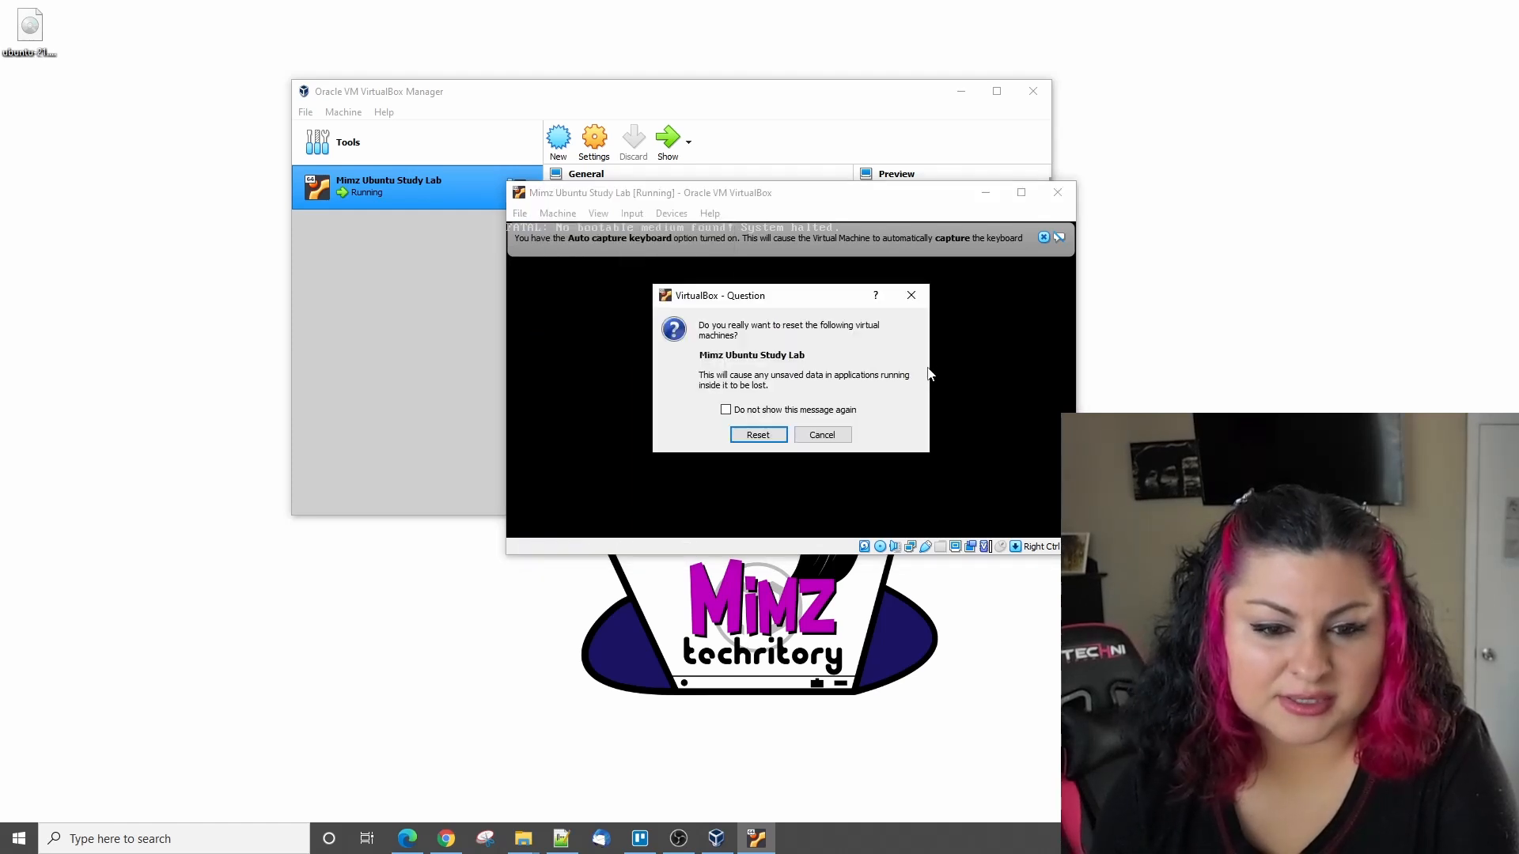
pyautogui.press('Return')
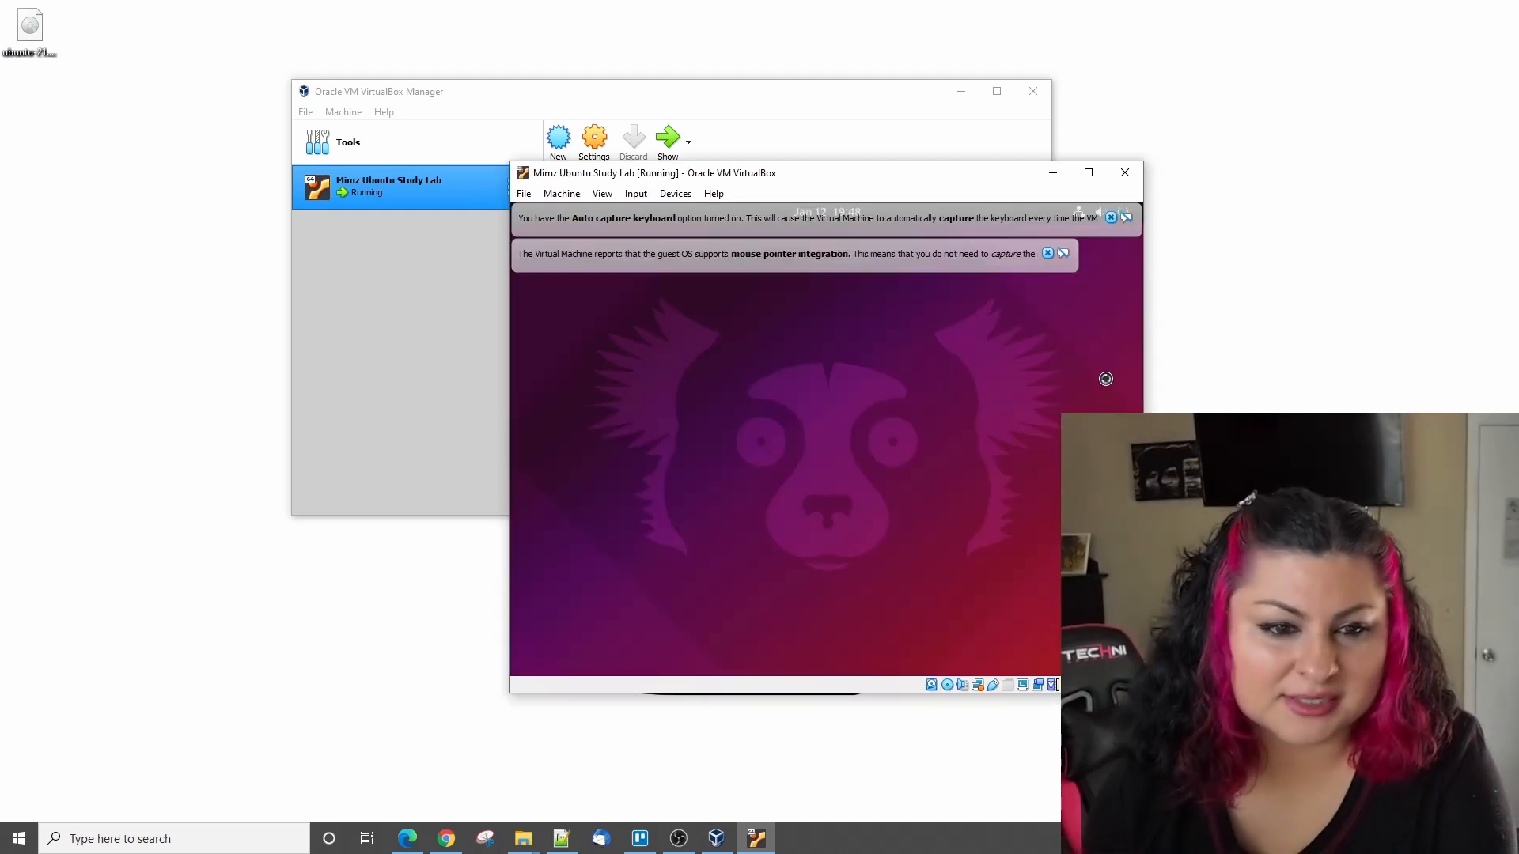
pyautogui.click(1047, 253)
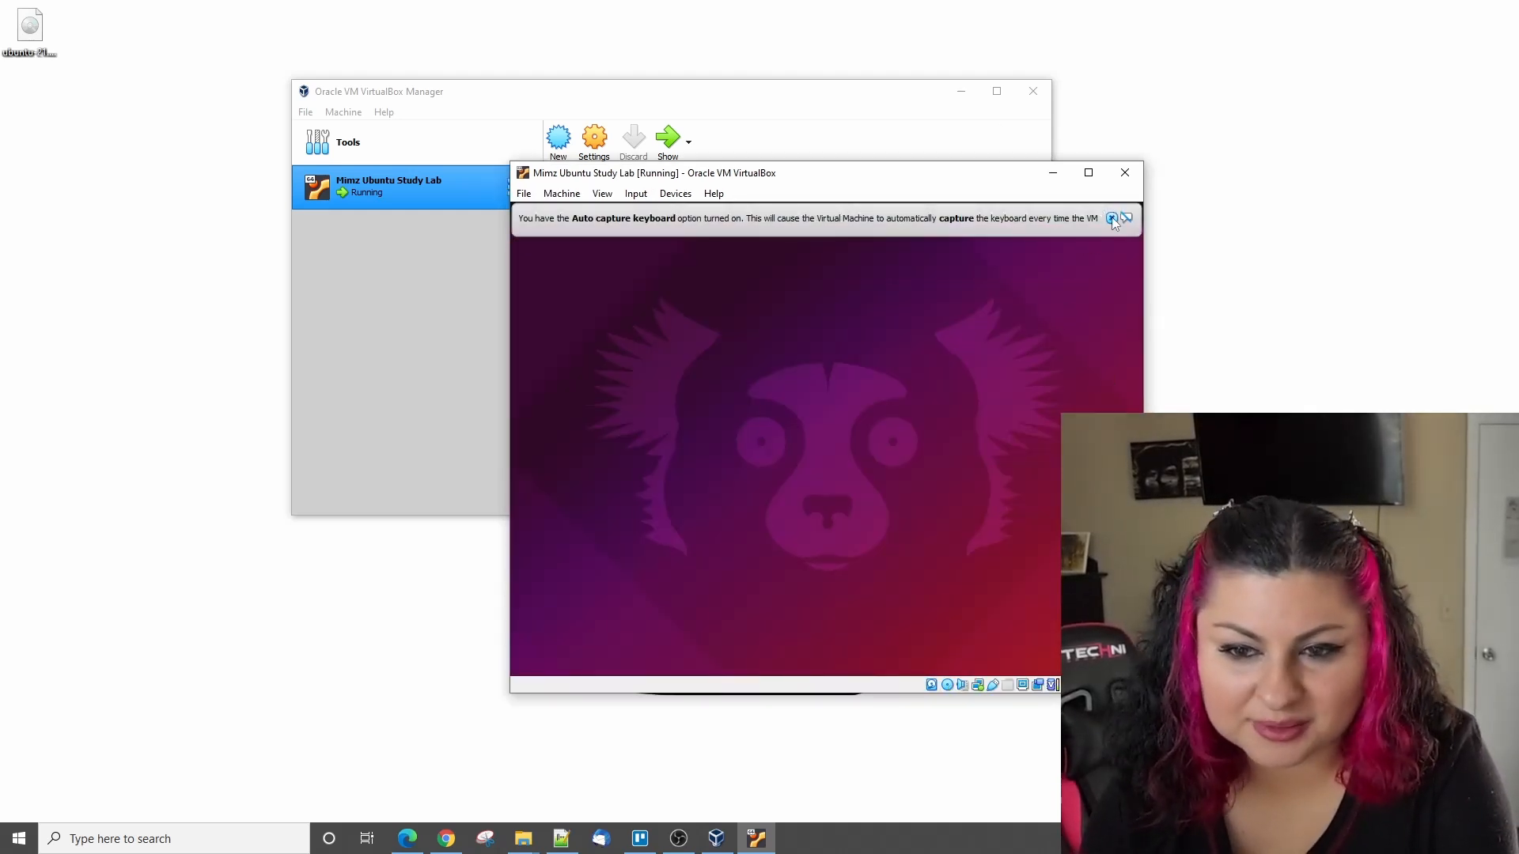
pyautogui.click(1111, 217)
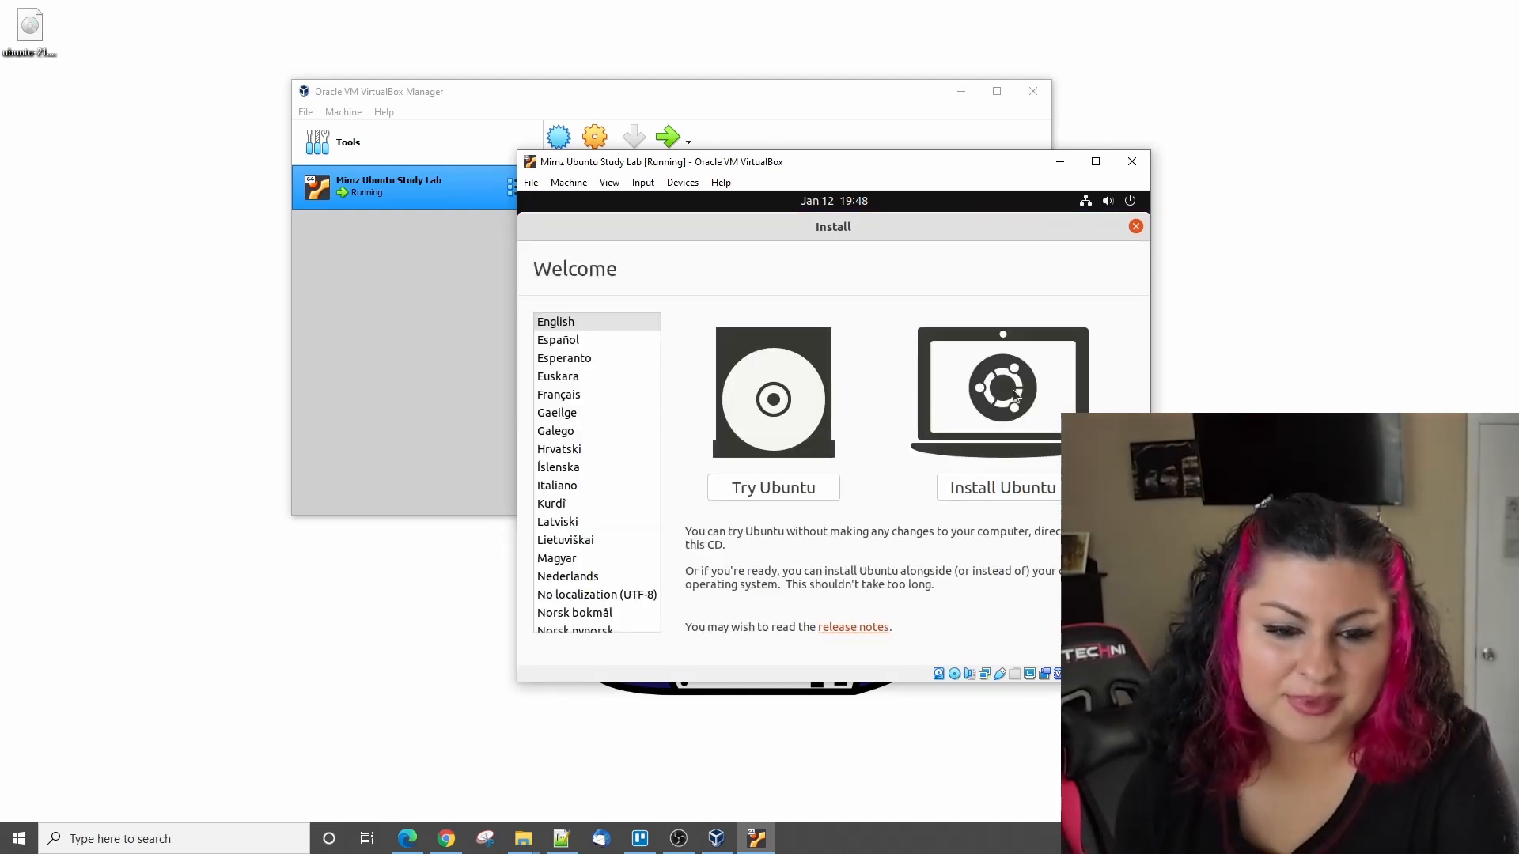
# - Begin installing Ubuntu with the English (US) keyboard layout and a normal installation that downloads updates
pyautogui.click(1004, 487)
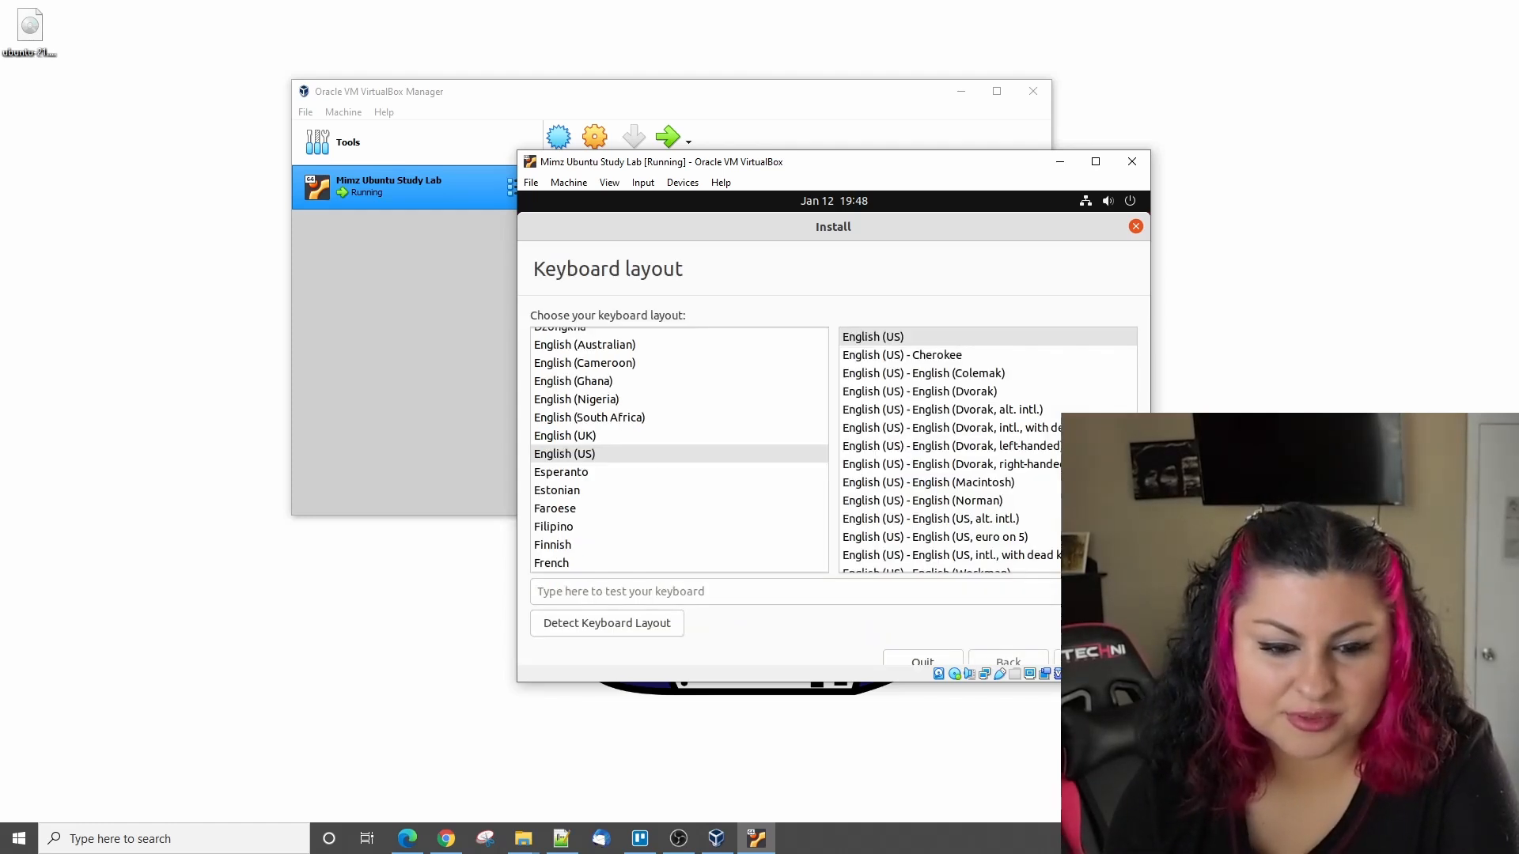
pyautogui.click(1095, 660)
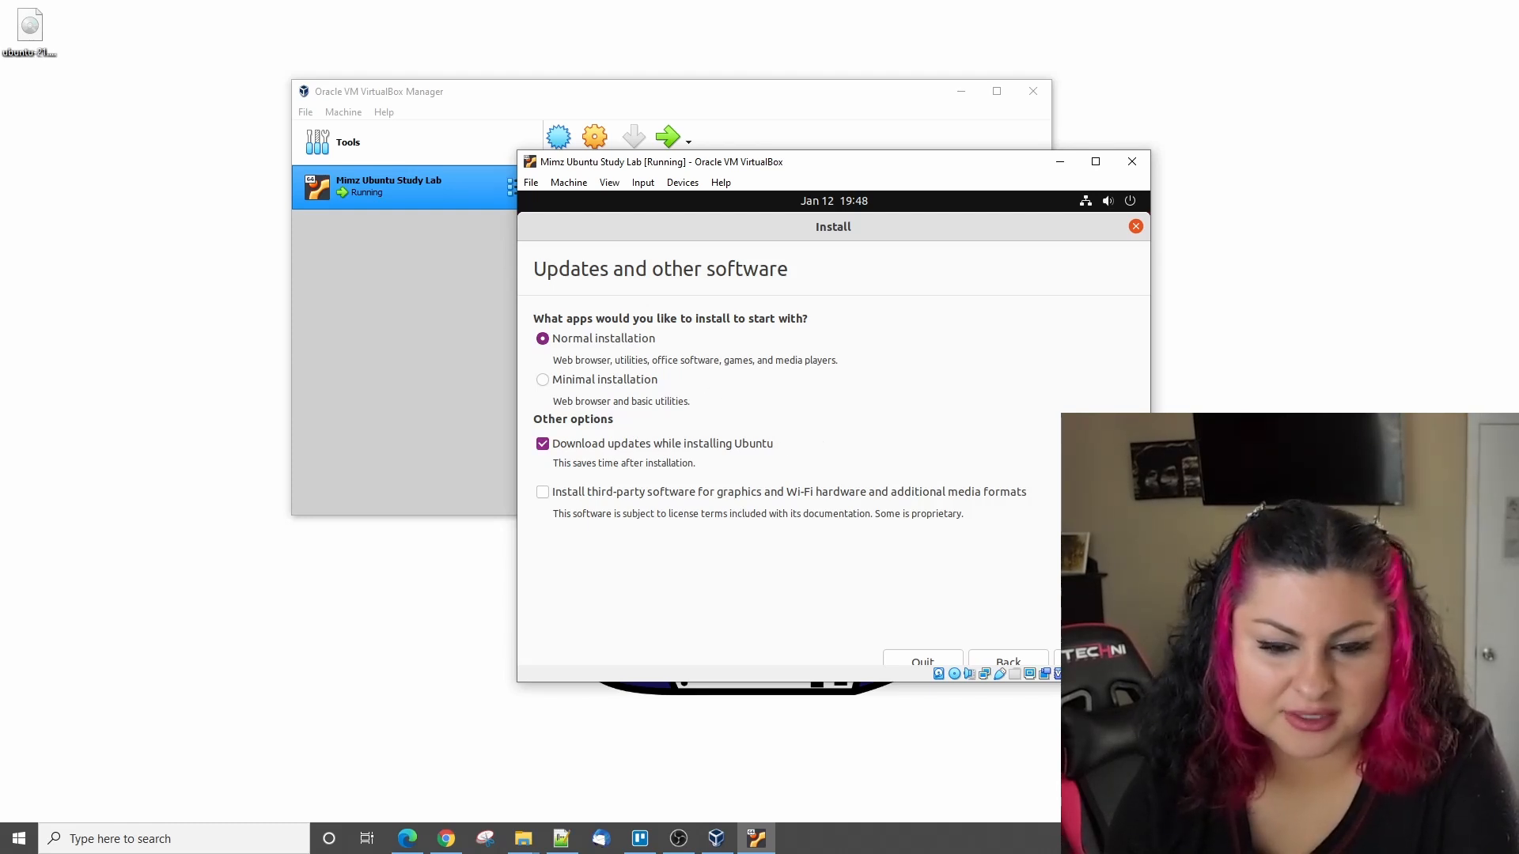
pyautogui.click(1095, 660)
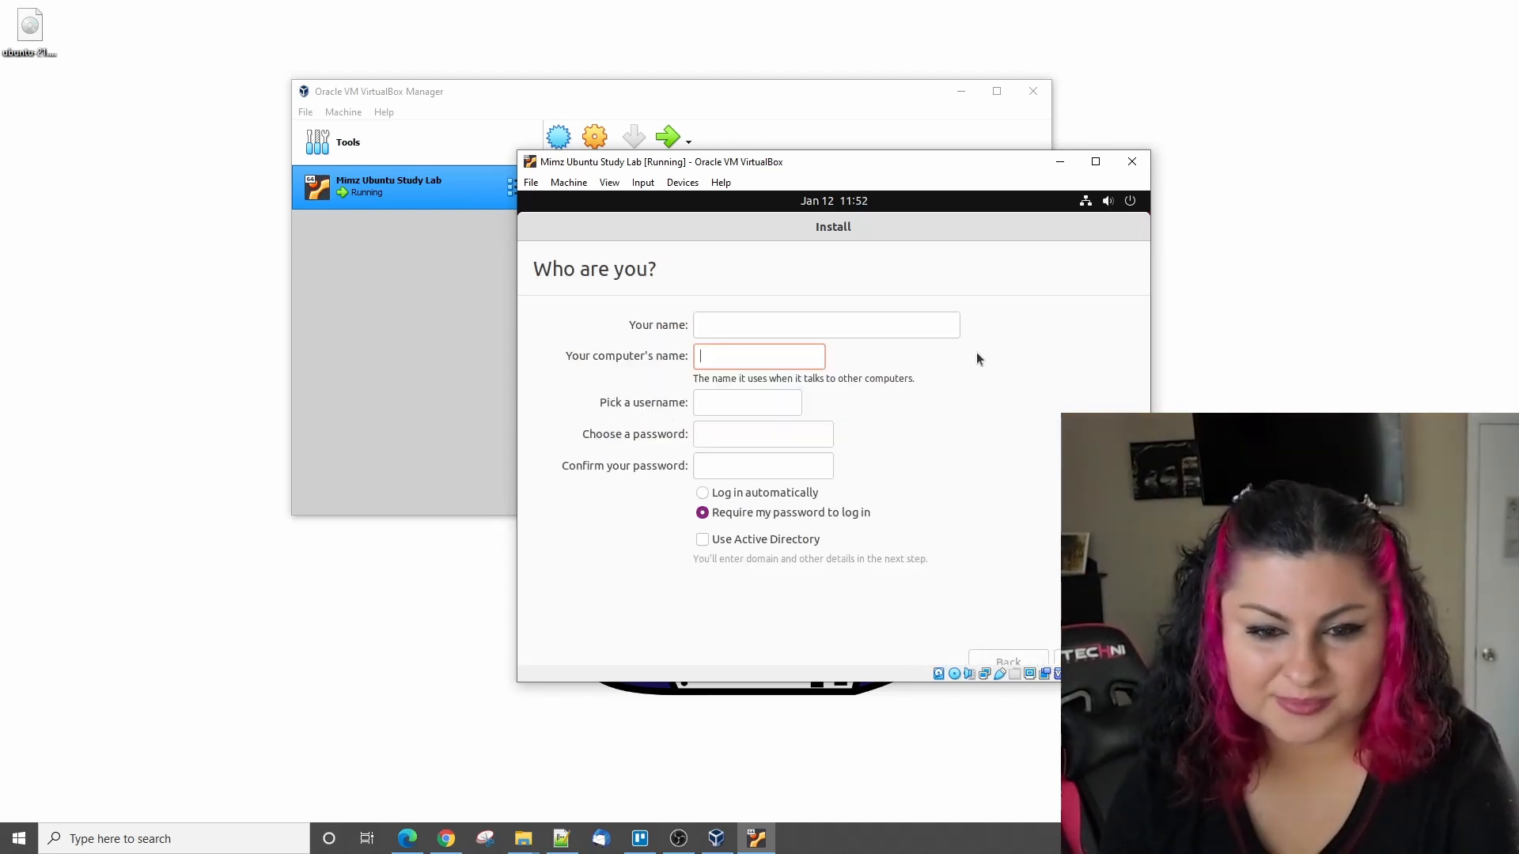
# - Enter mimz-ubuntu-dktp-lab as the name for the new Ubuntu account, keeping the suggested computer name and username
pyautogui.click(893, 332)
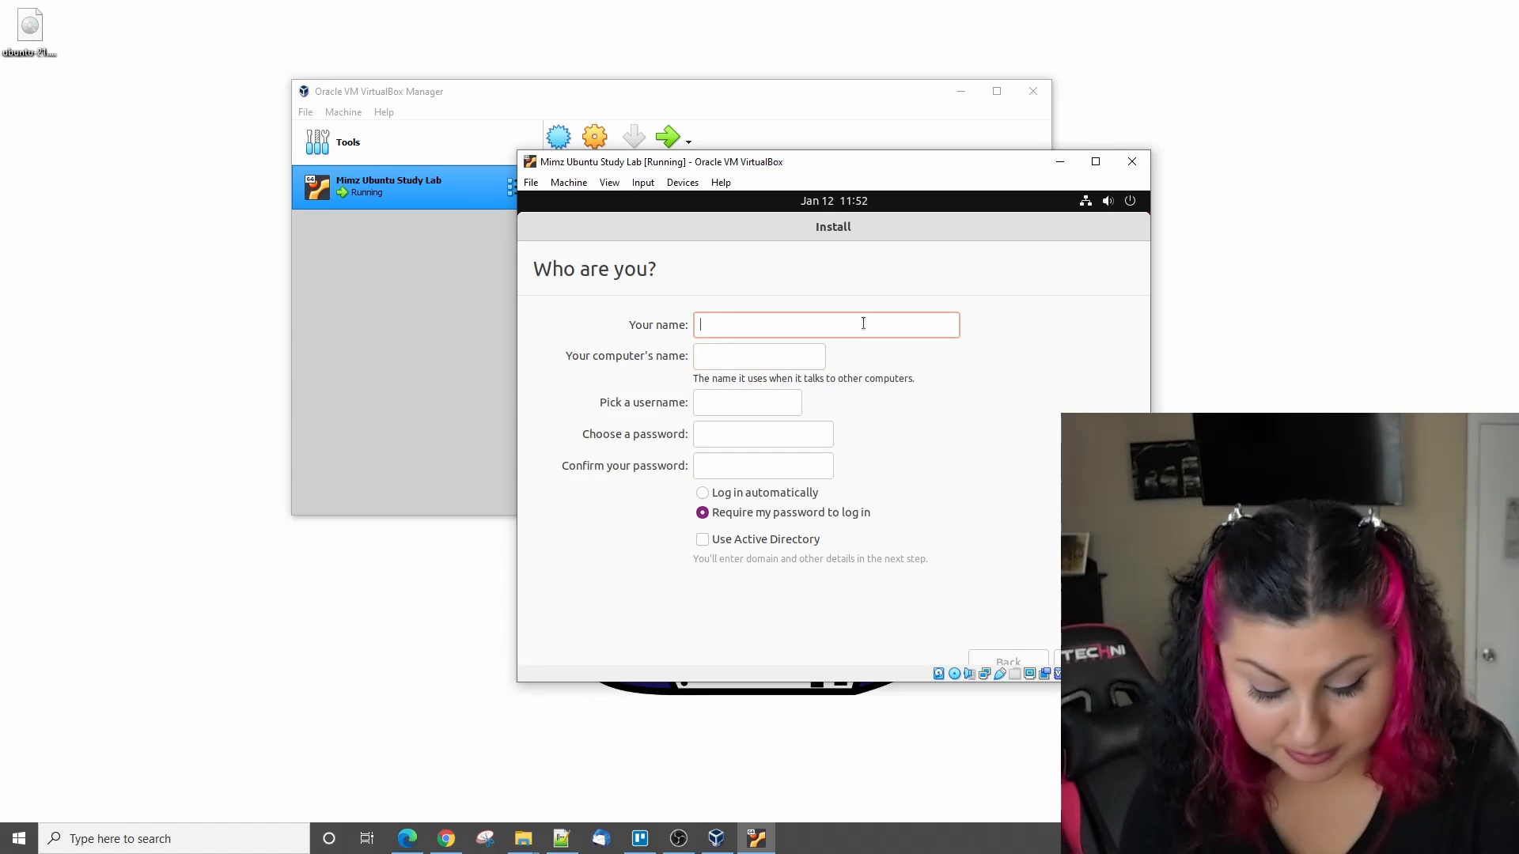
pyautogui.write('mimz')
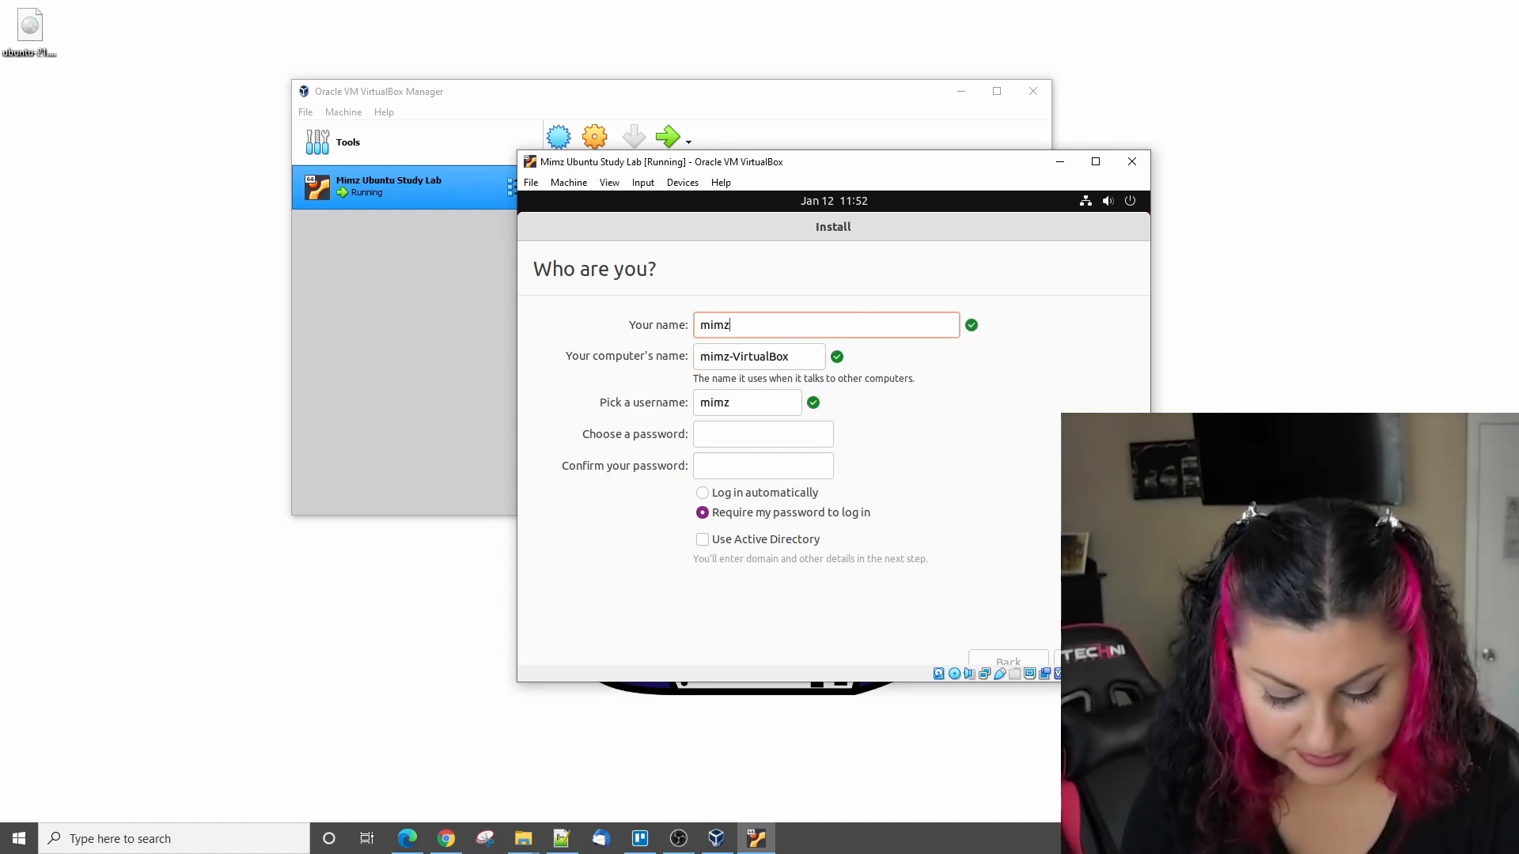
pyautogui.write('-ubuntu')
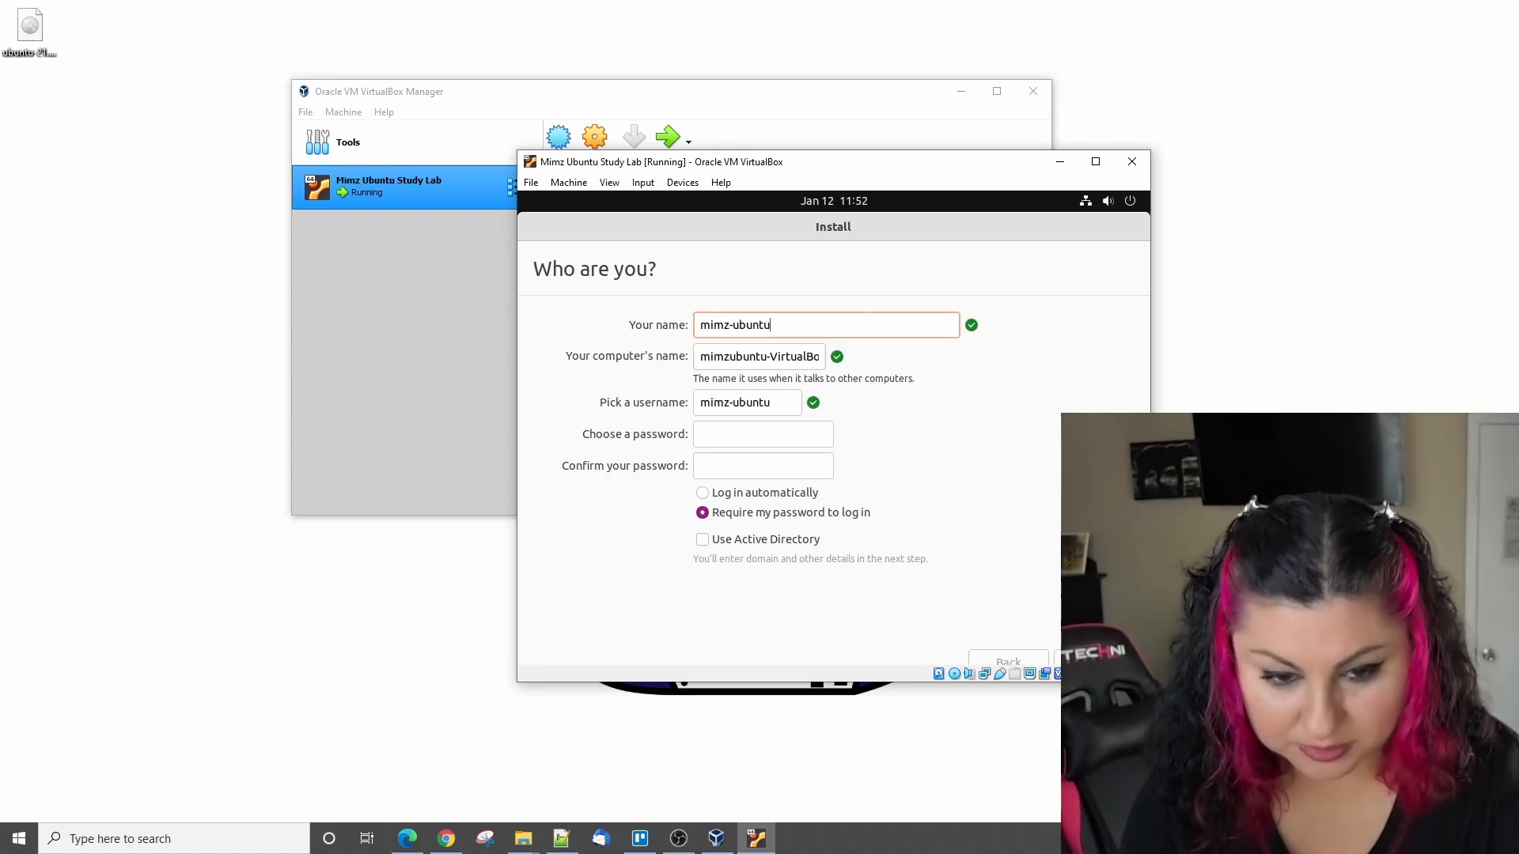
pyautogui.write('-dkt')
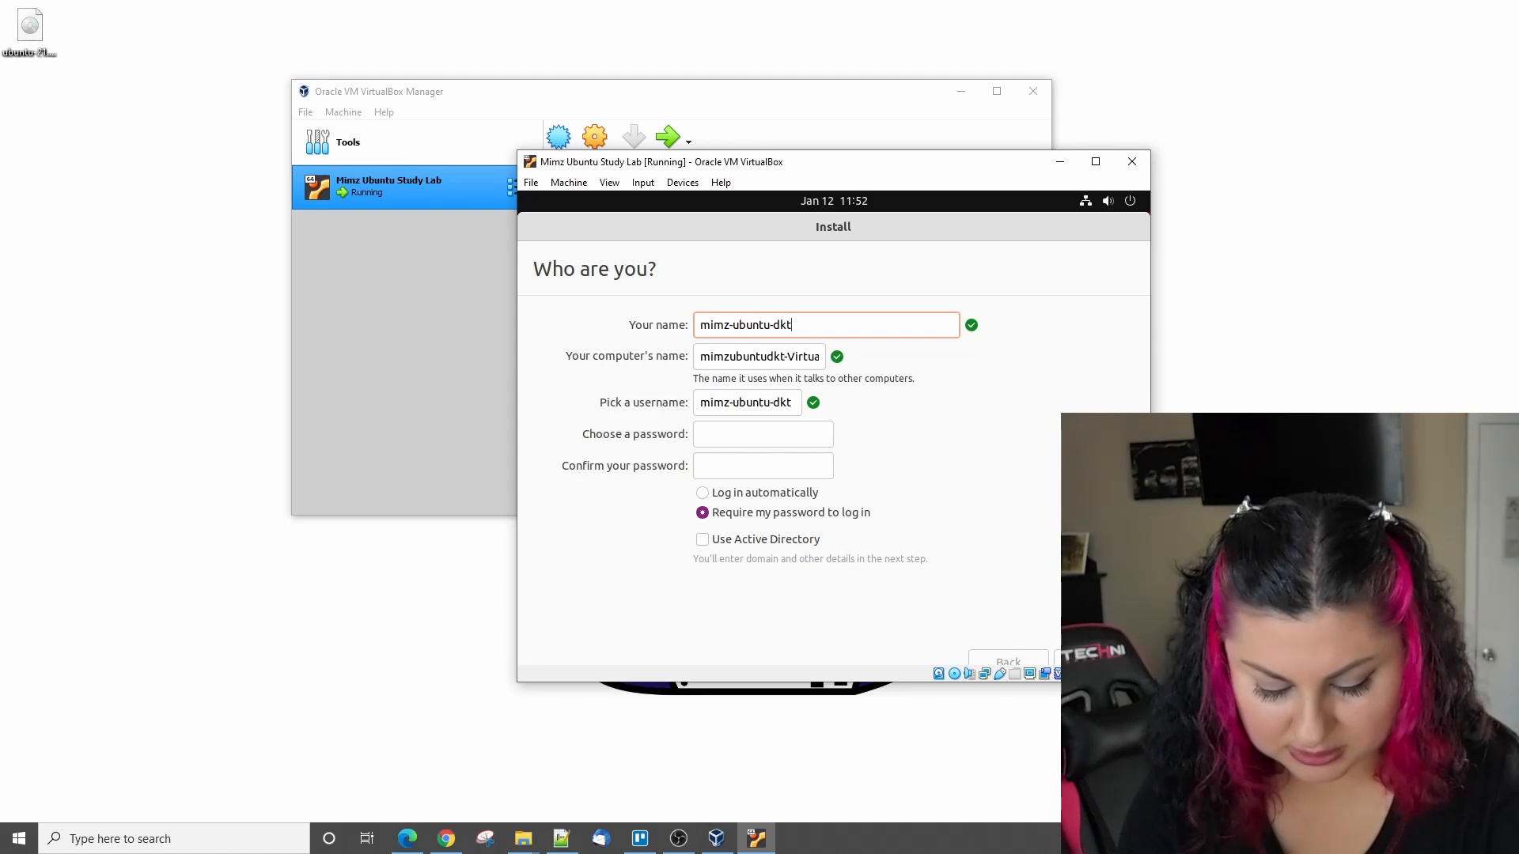
pyautogui.write('p-lab')
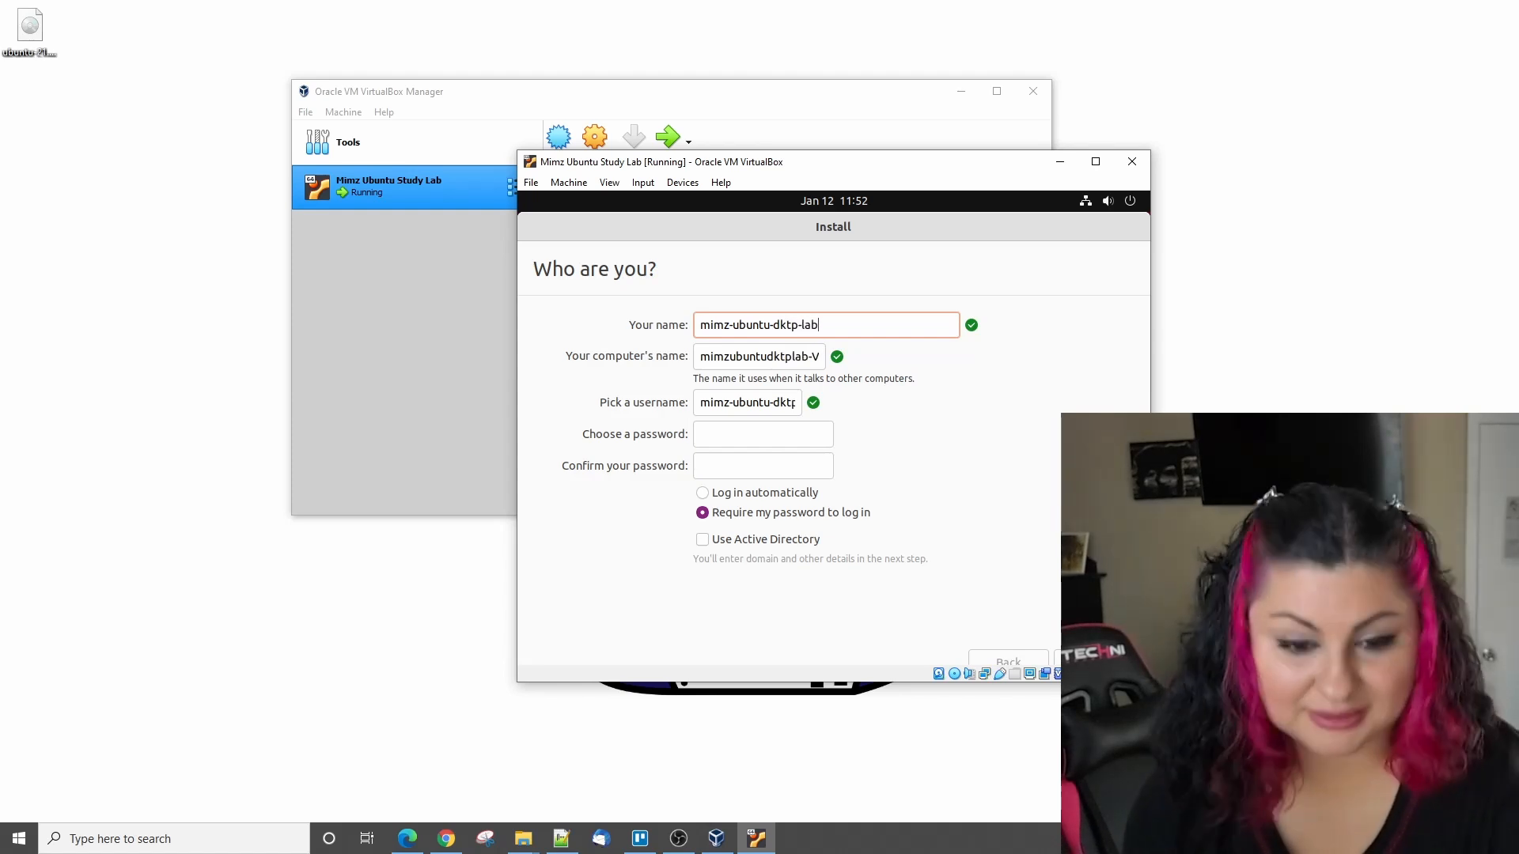
# - Choose and confirm the account password, keep password login required, and submit the account details to continue the installation
pyautogui.click(747, 433)
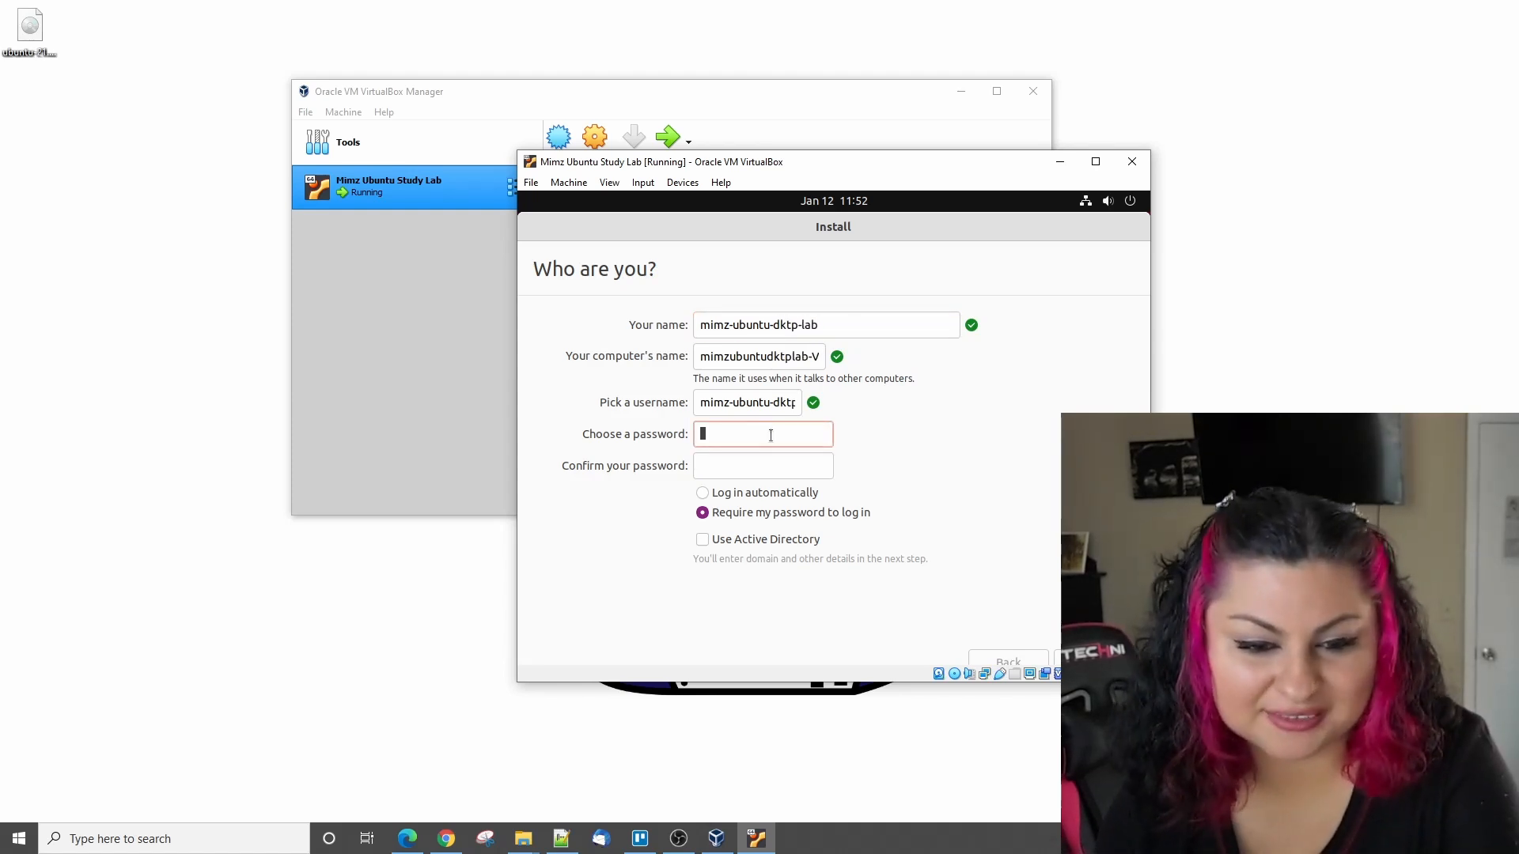
pyautogui.write('•••••••')
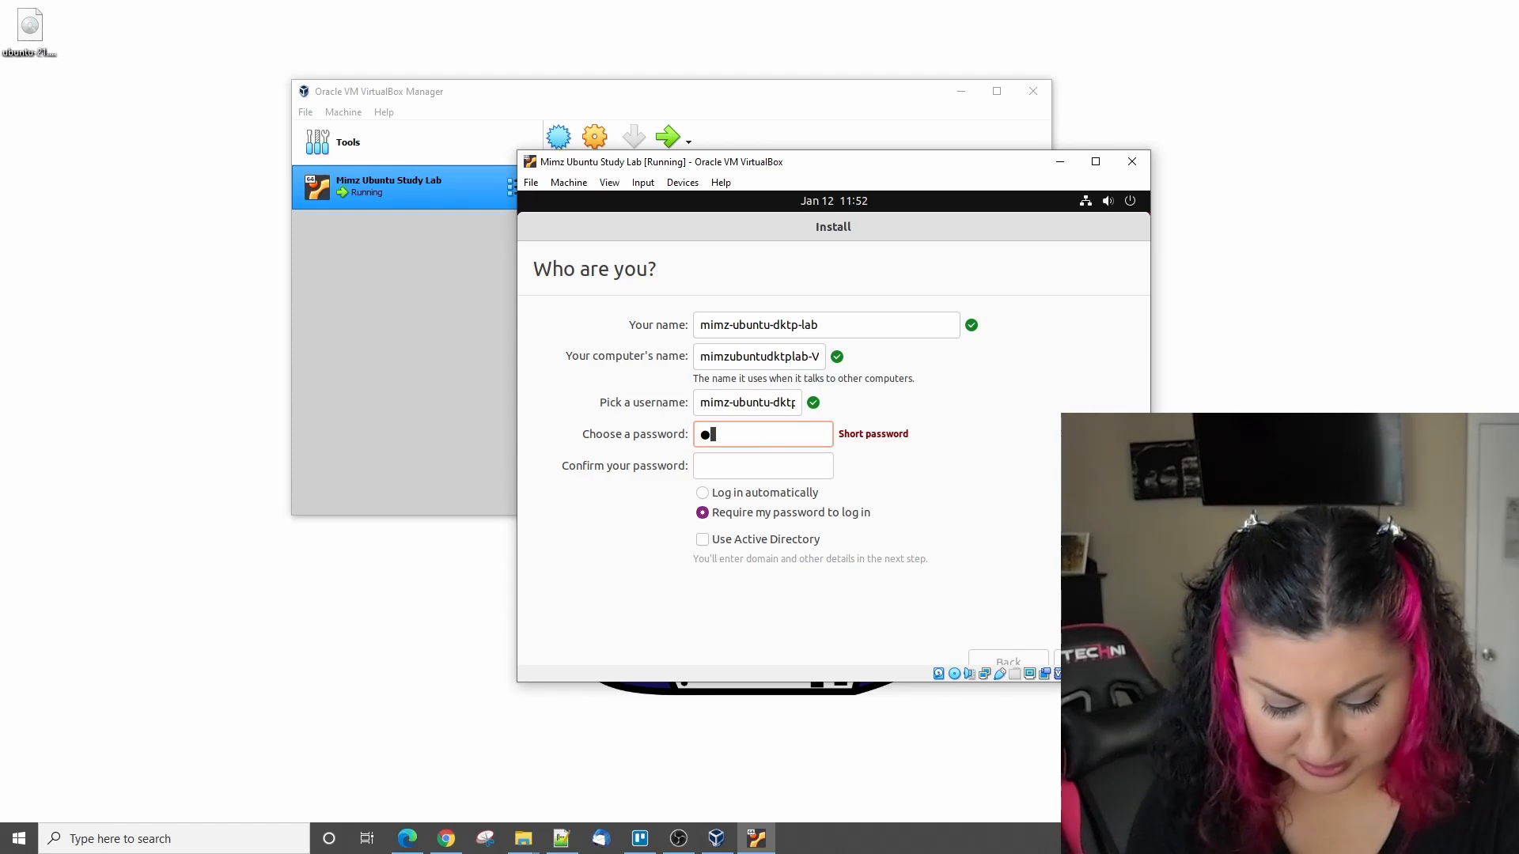
pyautogui.write('••')
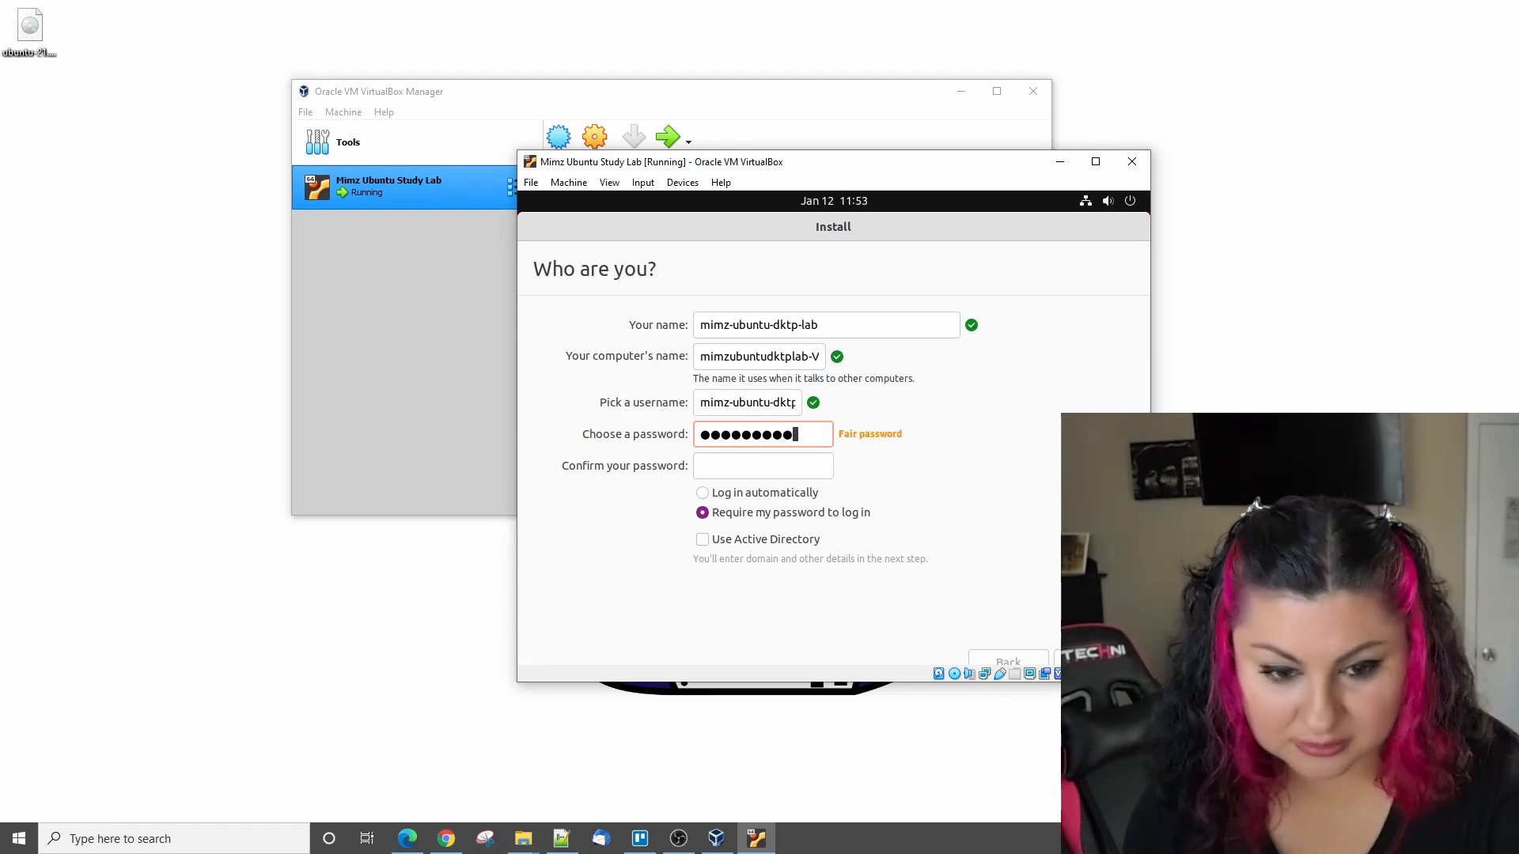
pyautogui.click(780, 468)
pyautogui.write('•••••••••')
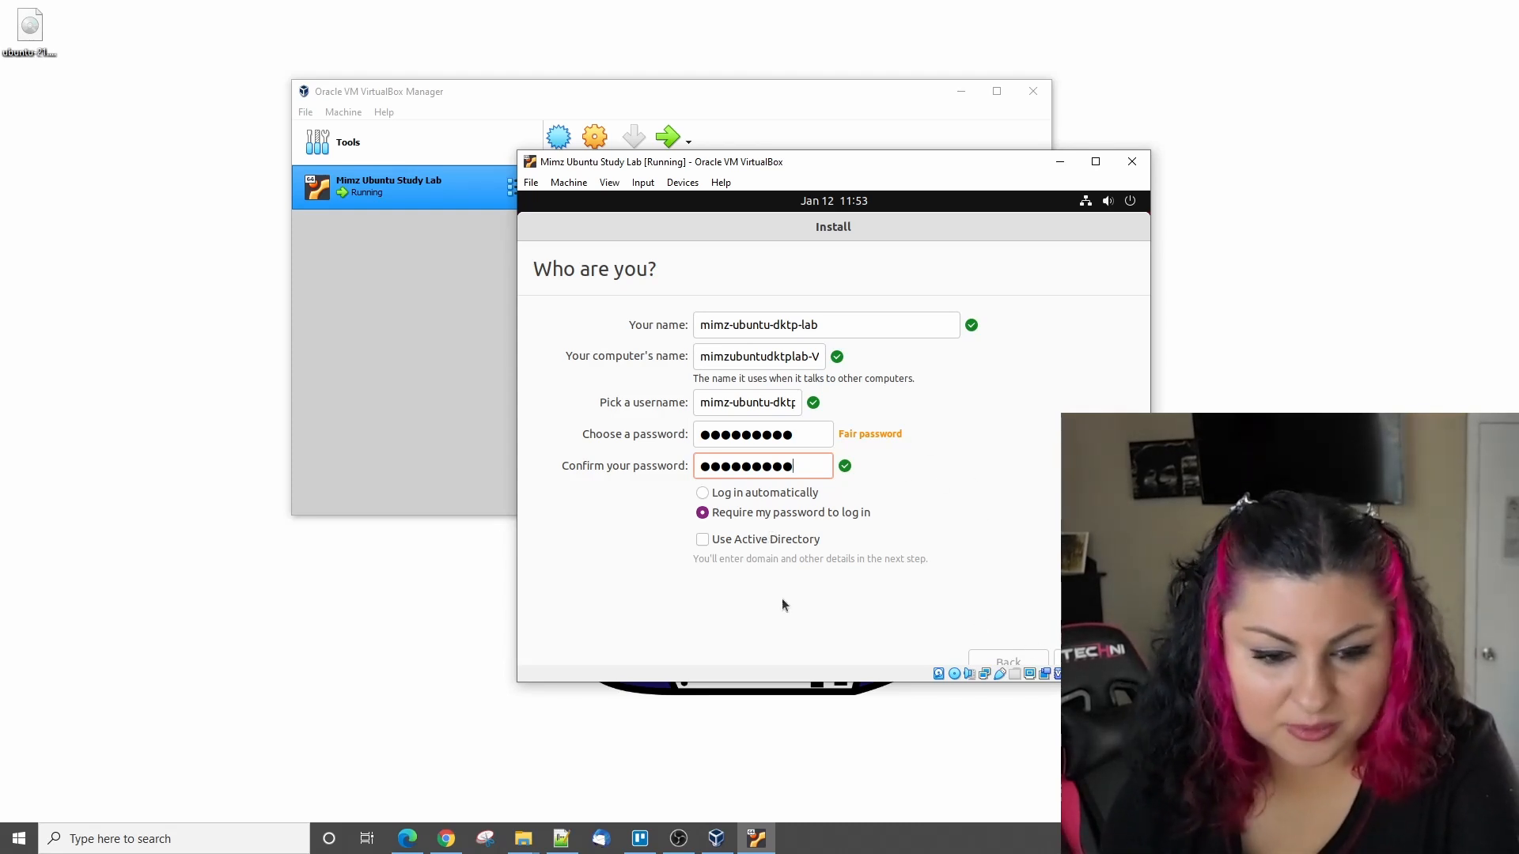
pyautogui.press('Return')
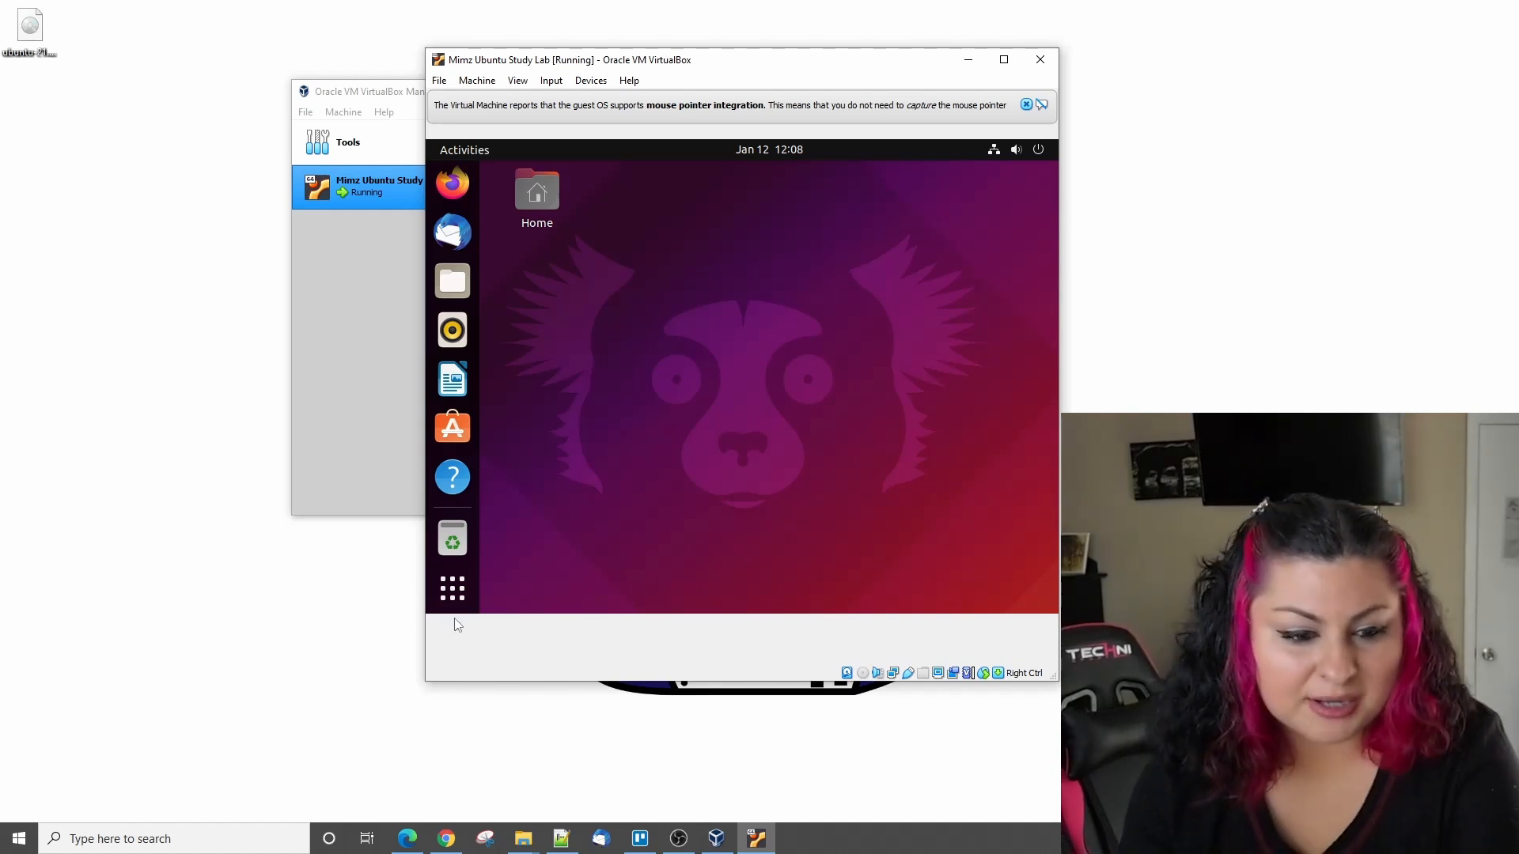
# - Open Terminal from the applications overview on the installed Ubuntu desktop
pyautogui.click(456, 591)
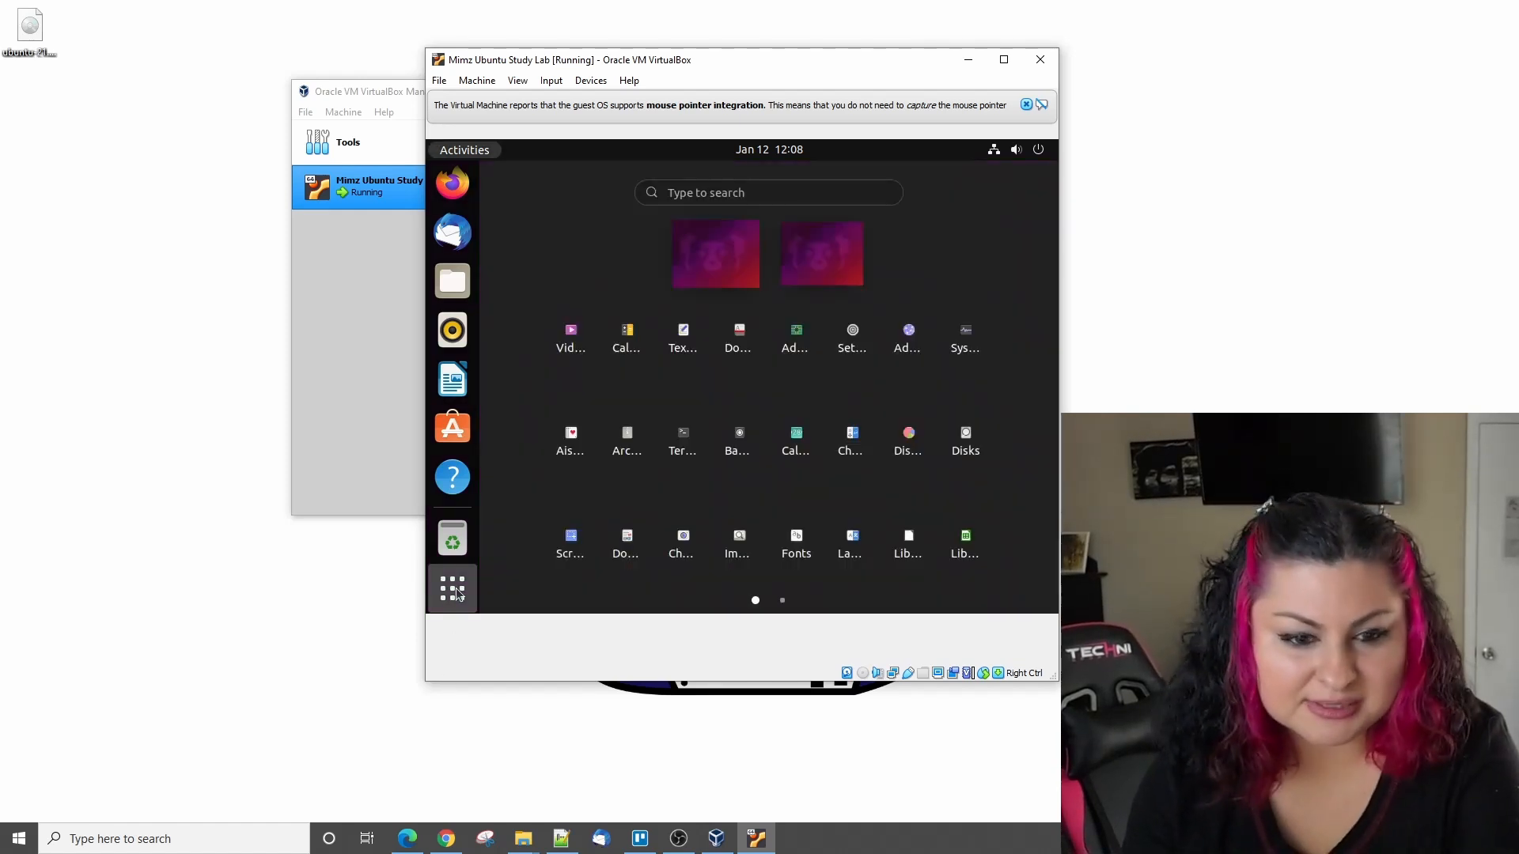
pyautogui.click(683, 441)
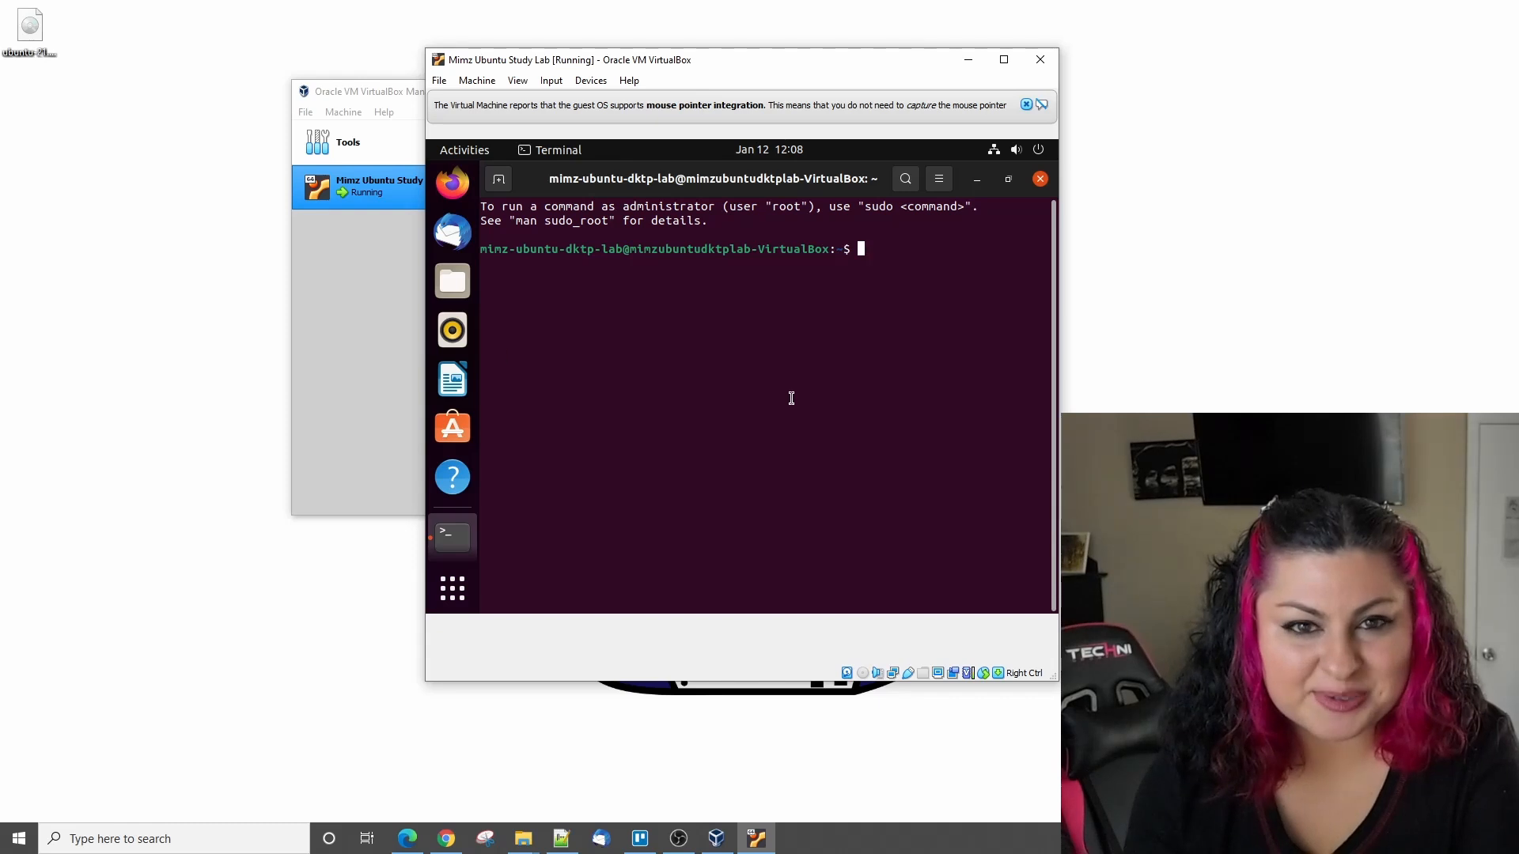